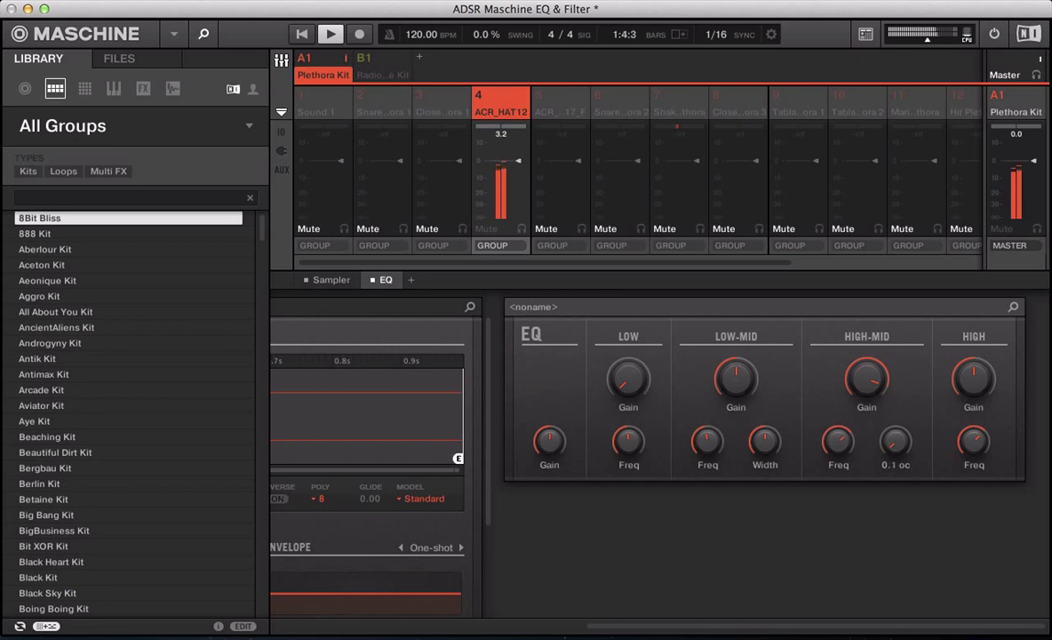
Step: Audition the ACR_HAT12 hi-hat and cut its EQ's high-mid gain well below zero
key("space")
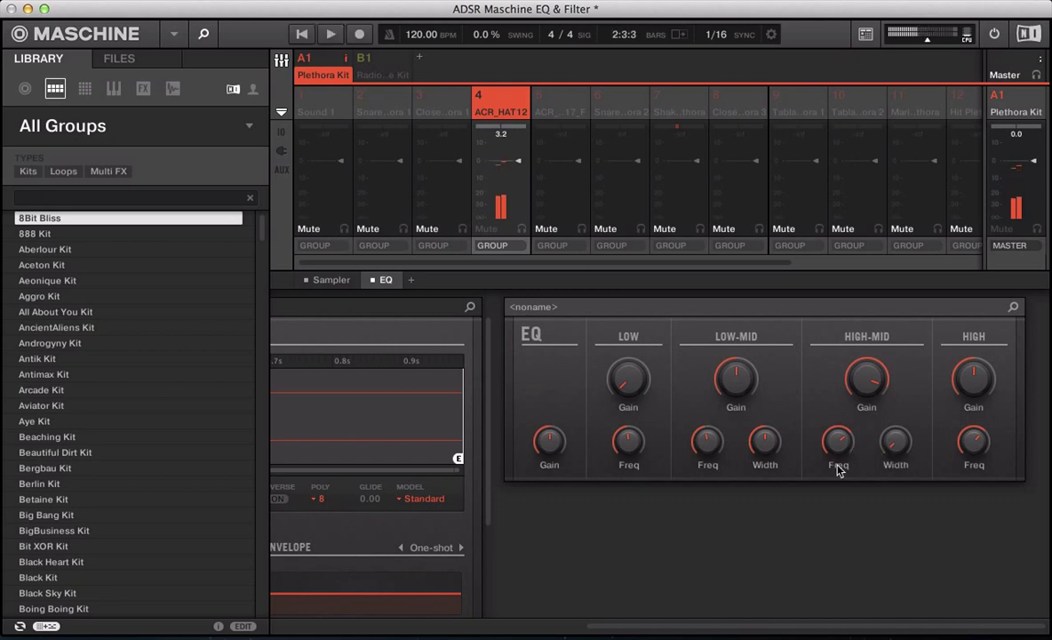
mouse_move(828, 444)
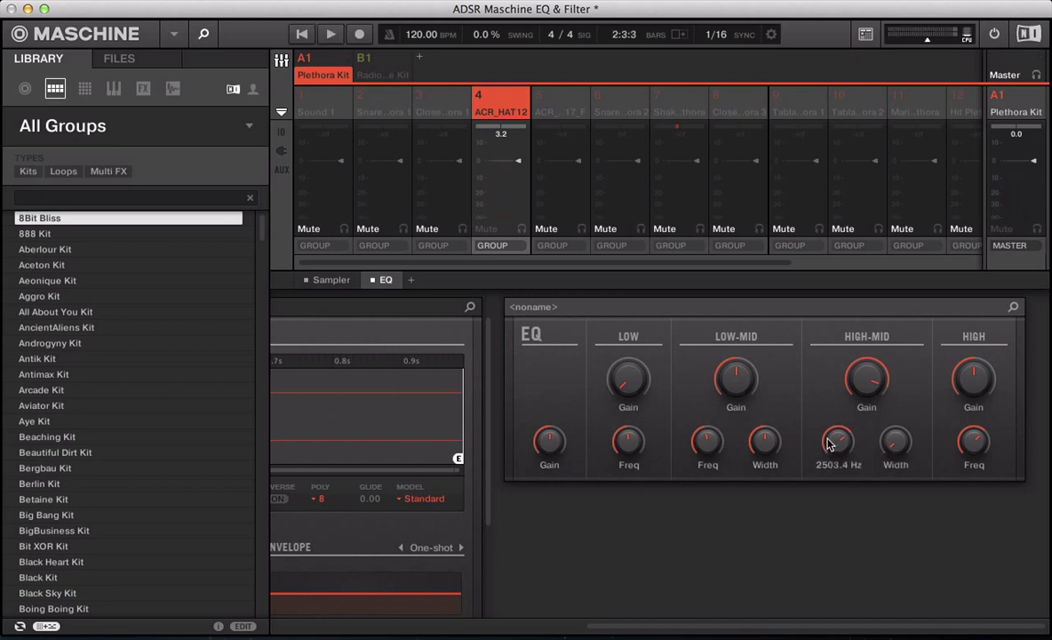
key("space")
mouse_move(858, 400)
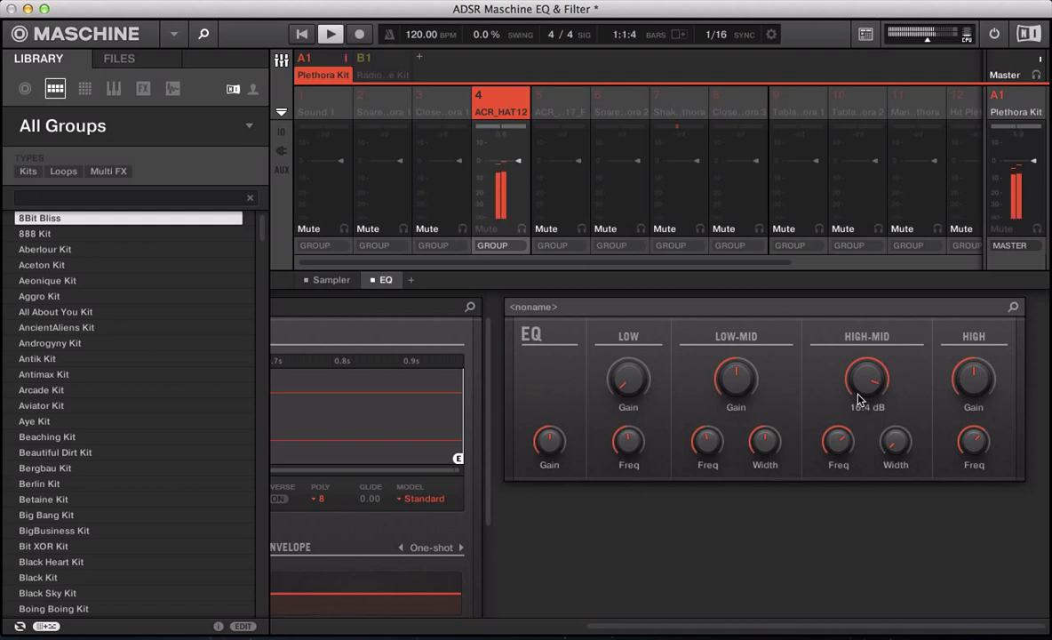
left_click_drag(859, 400, 859, 444)
left_click_drag(866, 391, 869, 375)
key("space")
Step: Bypass the hi-hat's EQ for comparison, adjust its high-mid frequency to about 2.2 kHz, and re-enable the EQ
left_click(373, 281)
mouse_move(840, 440)
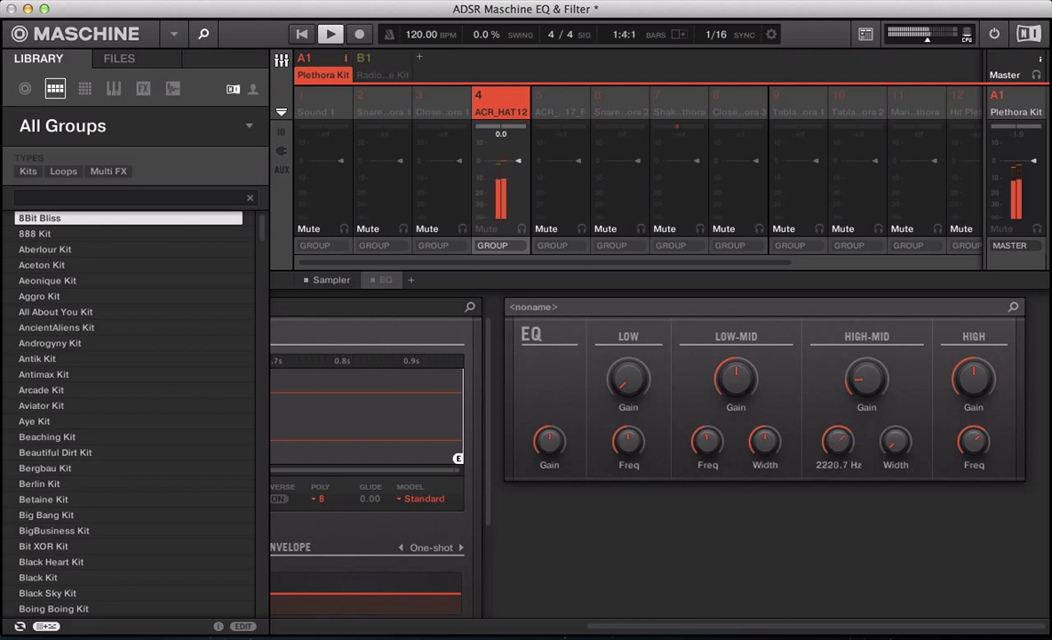
left_click_drag(838, 441, 836, 444)
key("space")
left_click(382, 280)
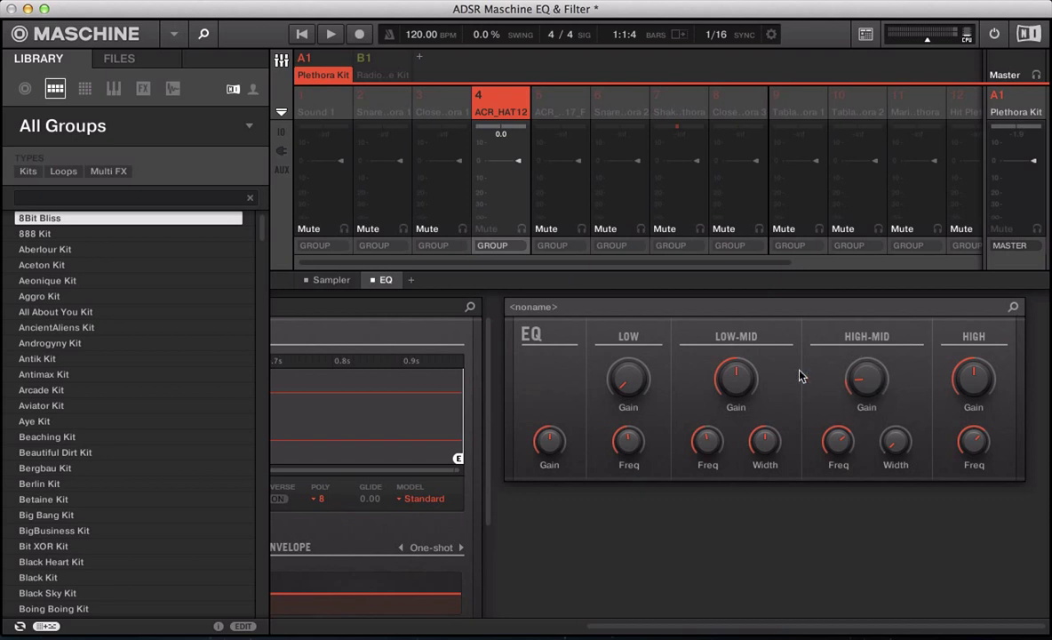
Step: Play the full beat in the arrange view, comparing ACR_HAT12 with its EQ off and on
key("super+m")
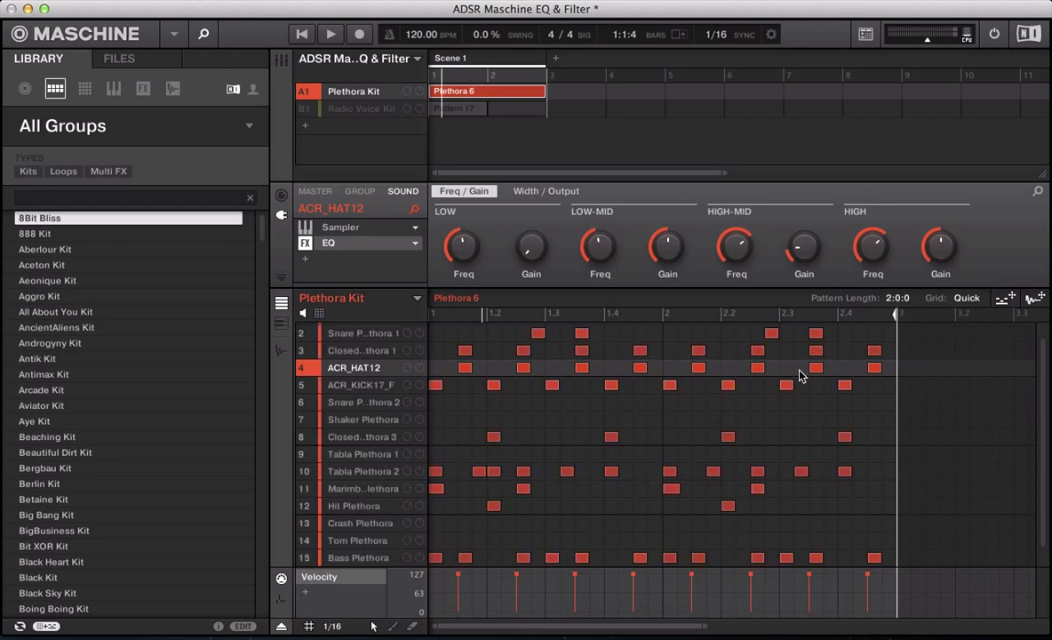
key("space")
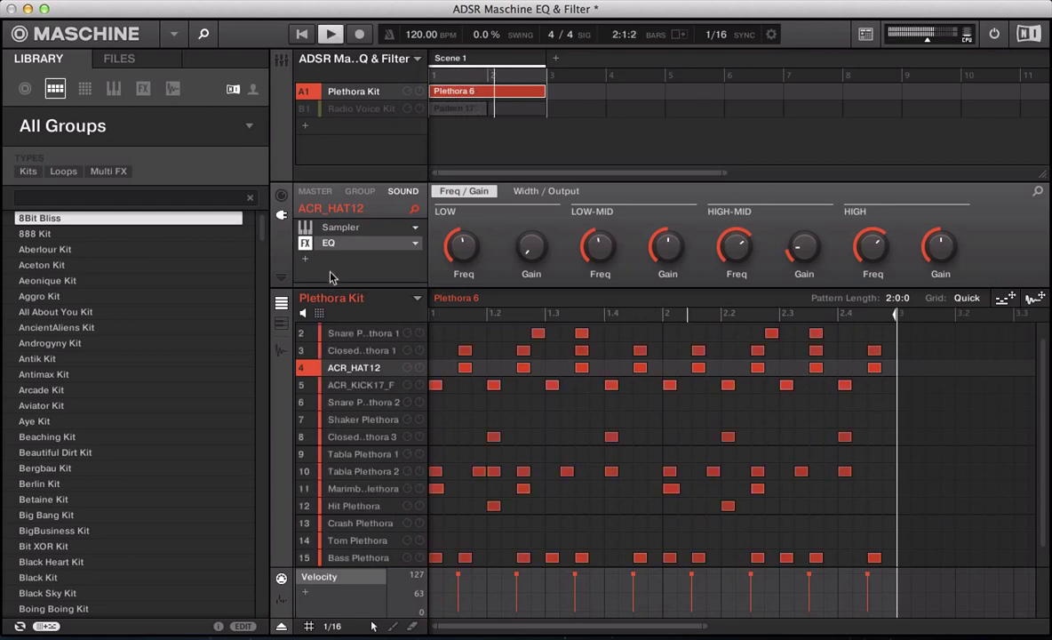
left_click(306, 243)
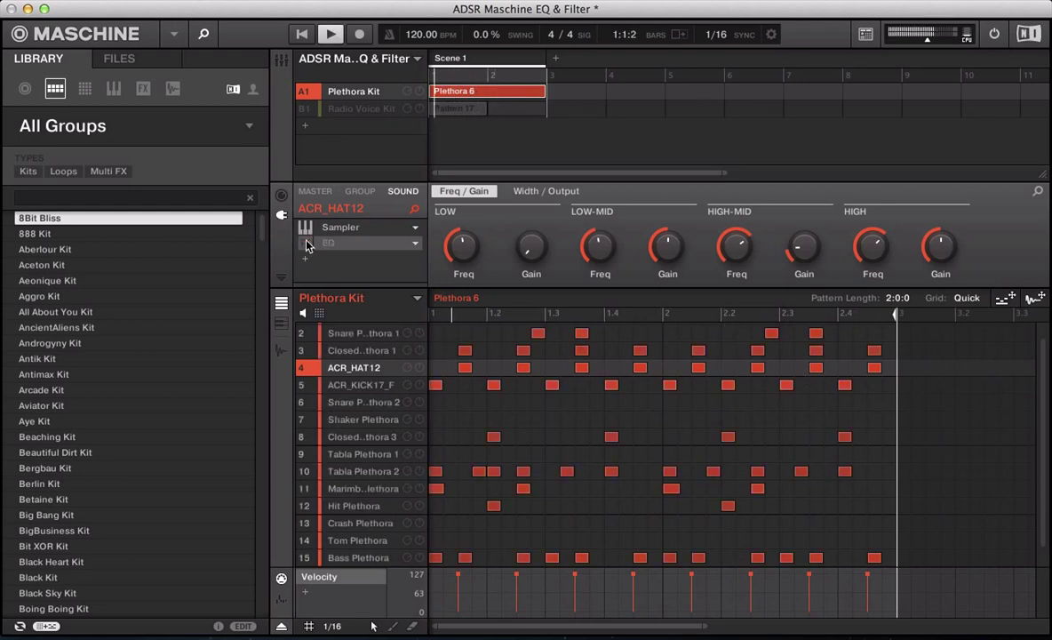
left_click(307, 242)
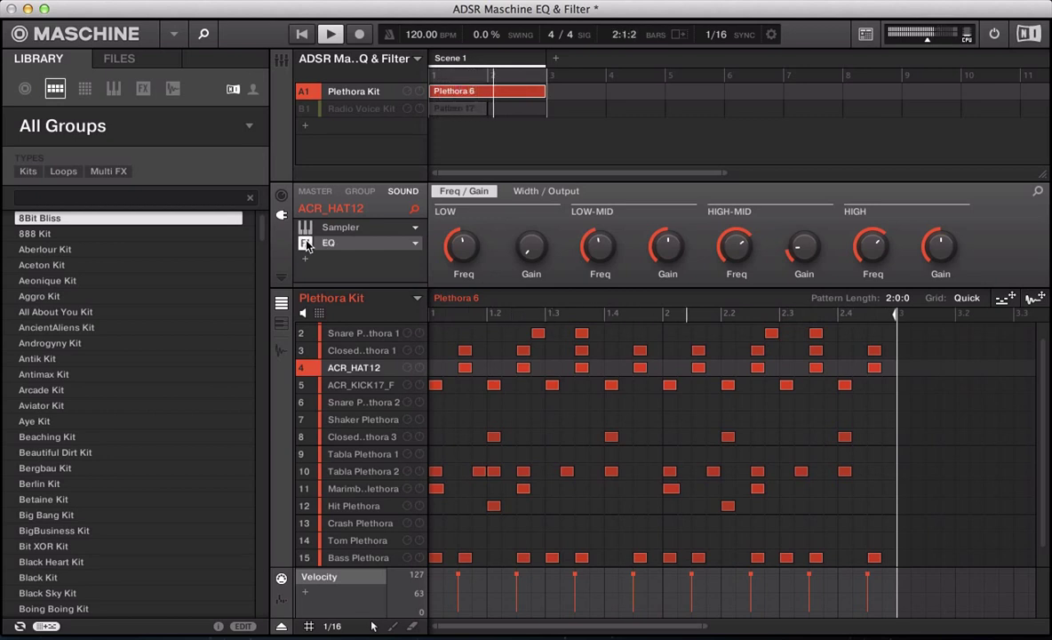
key("space")
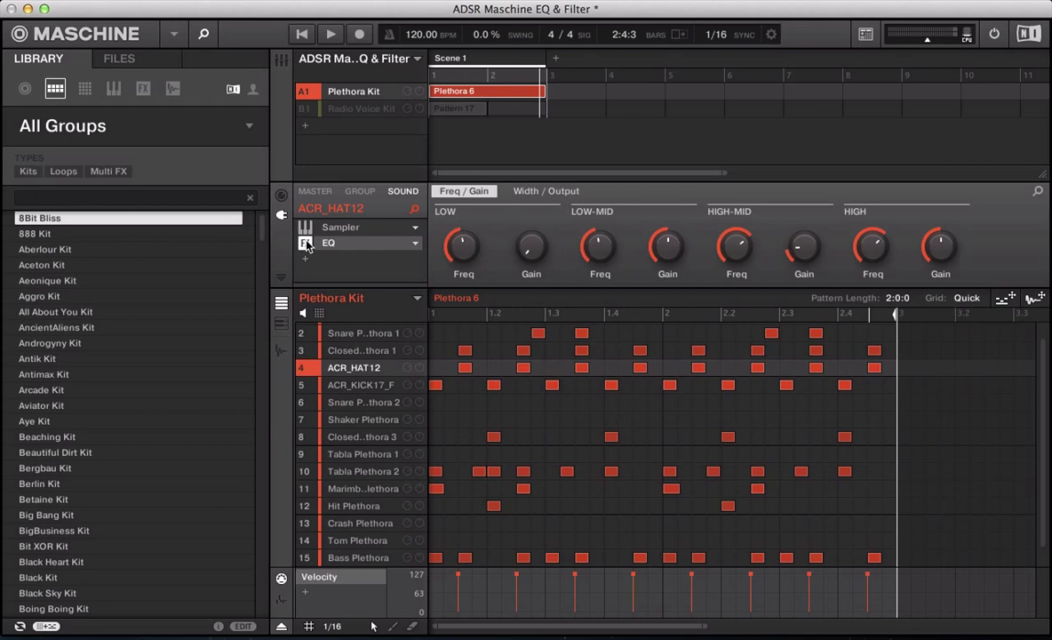
key("space")
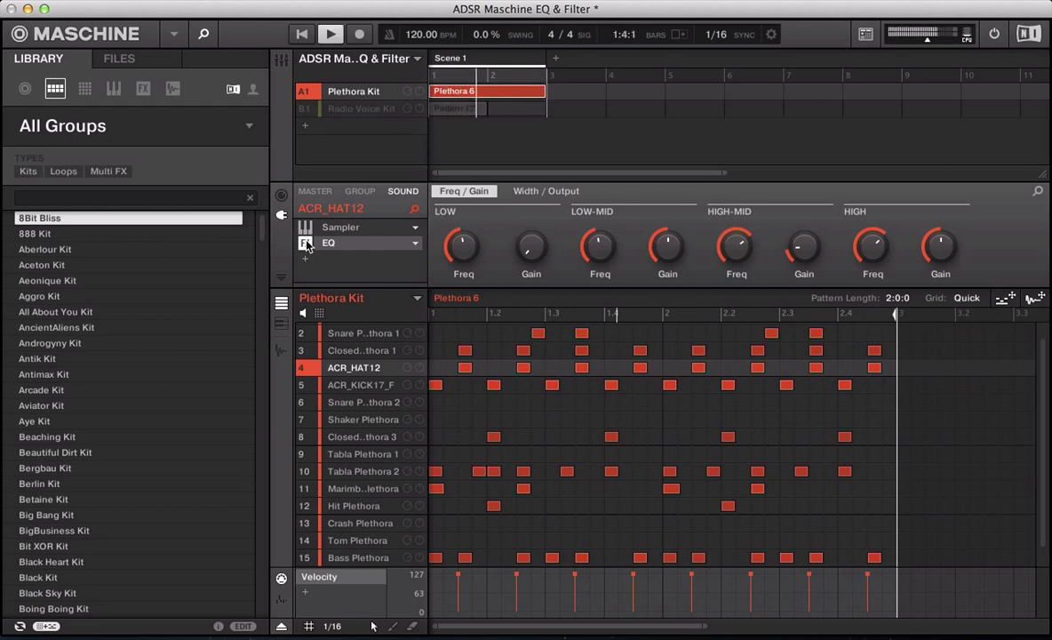
Step: Load the Native Instruments Massive synth into the empty Sound 16 slot
scroll(395, 523, "down", 1)
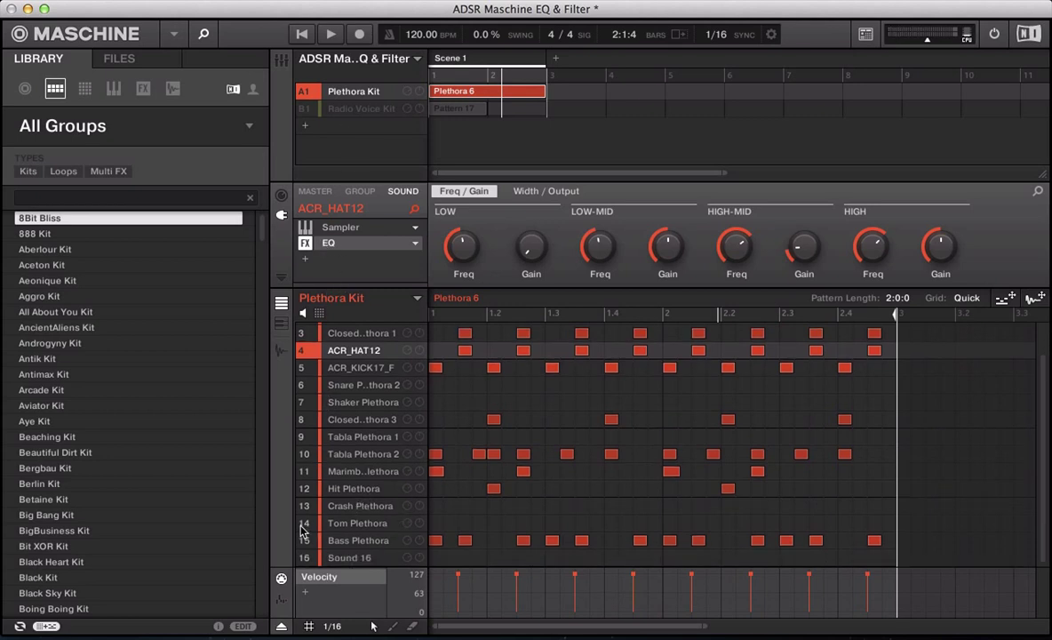
left_click(313, 557)
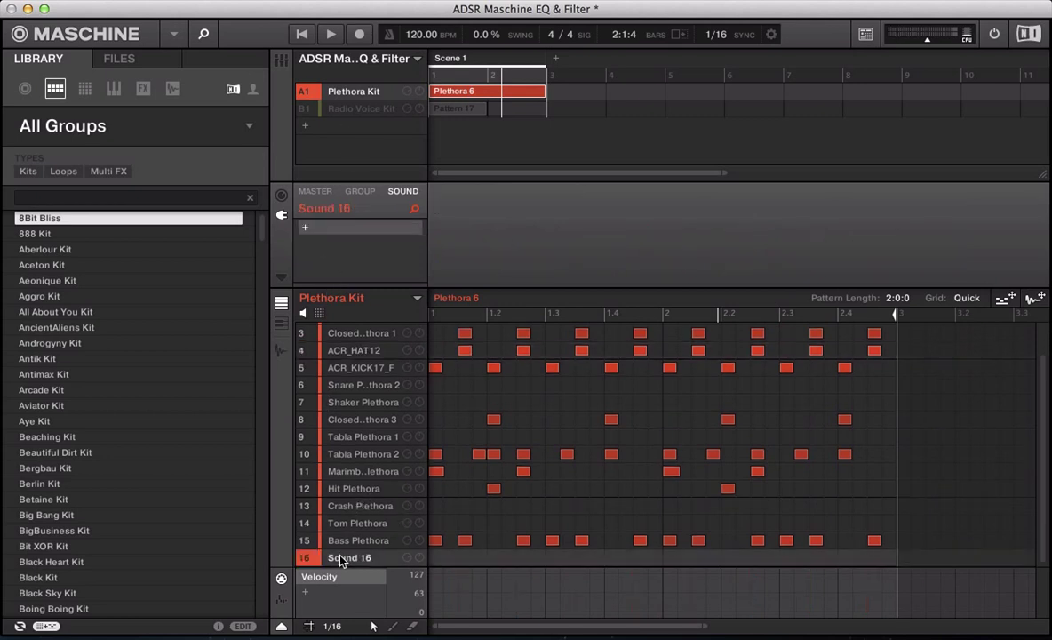
left_click(303, 231)
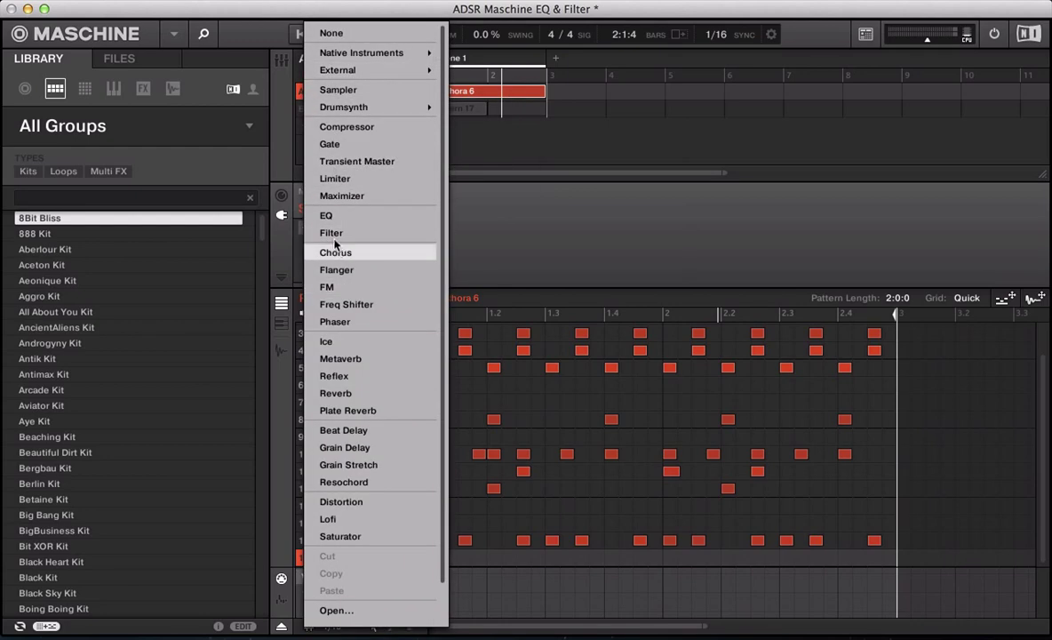
mouse_move(339, 112)
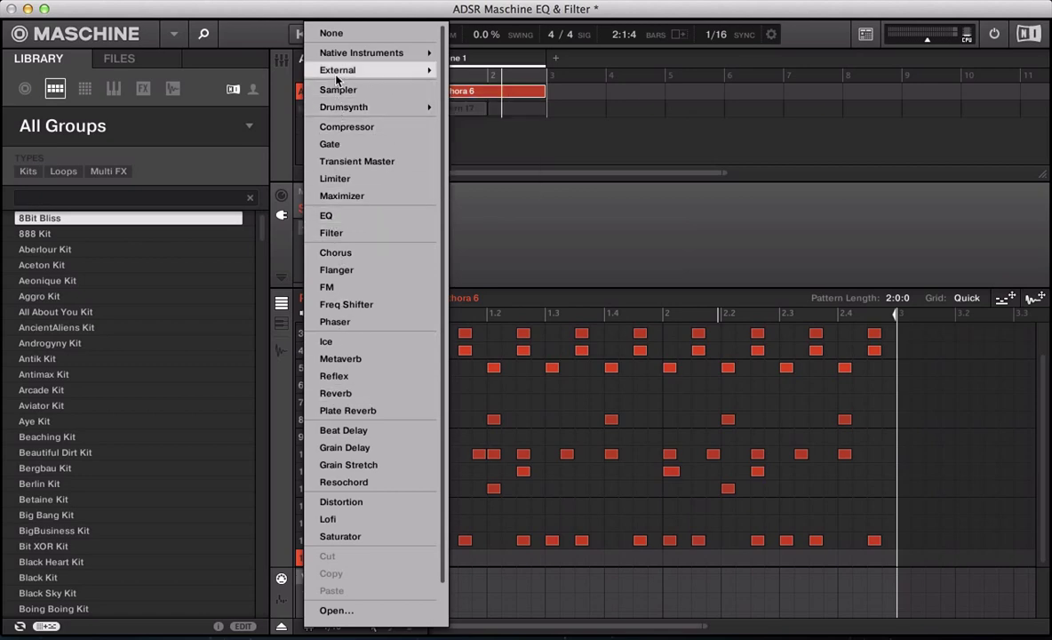
mouse_move(334, 52)
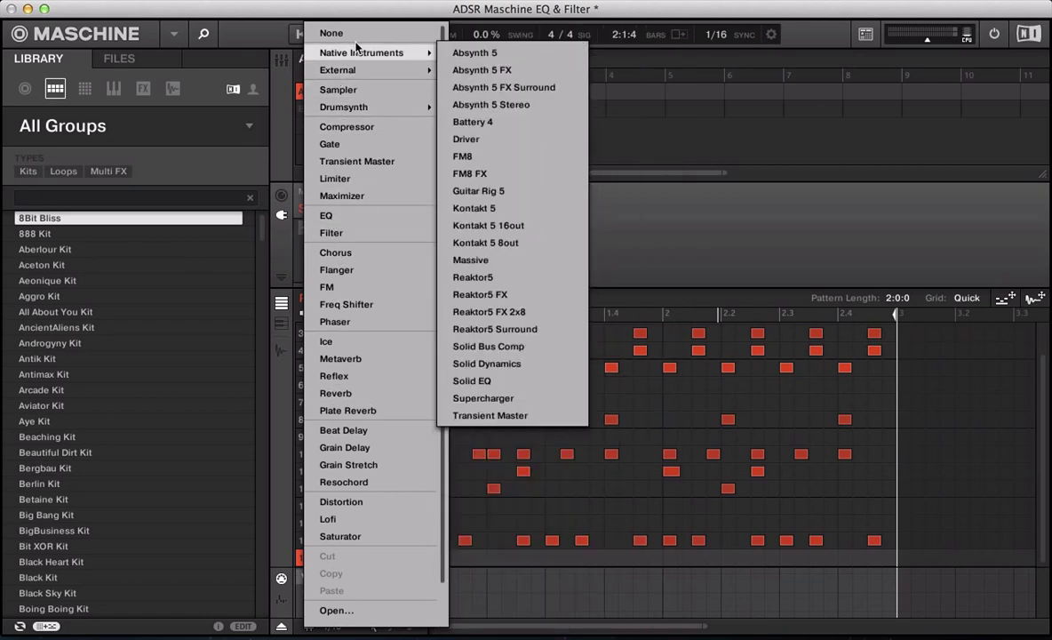
left_click(469, 260)
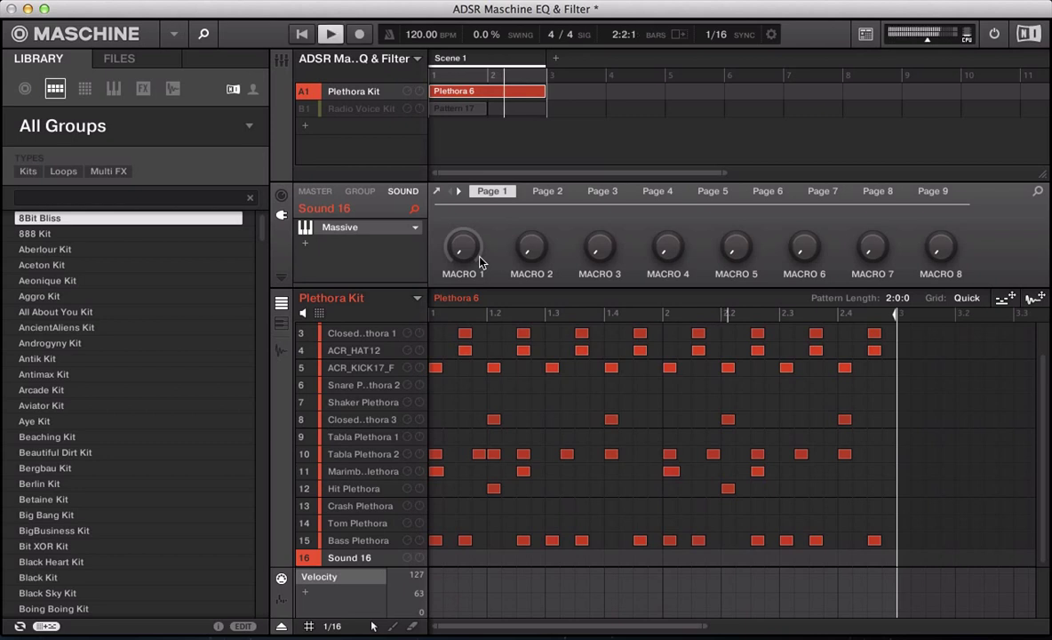
Step: Record a sustained chord part with Massive on Sound 16 in the Plethora 6 pattern
key("space")
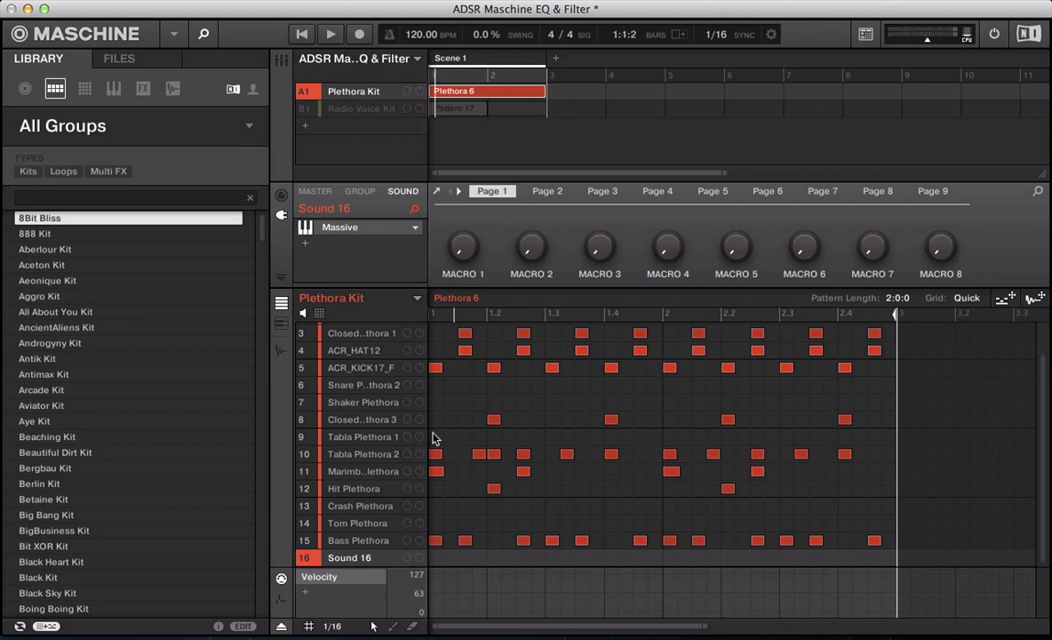
key("super+r")
key("space")
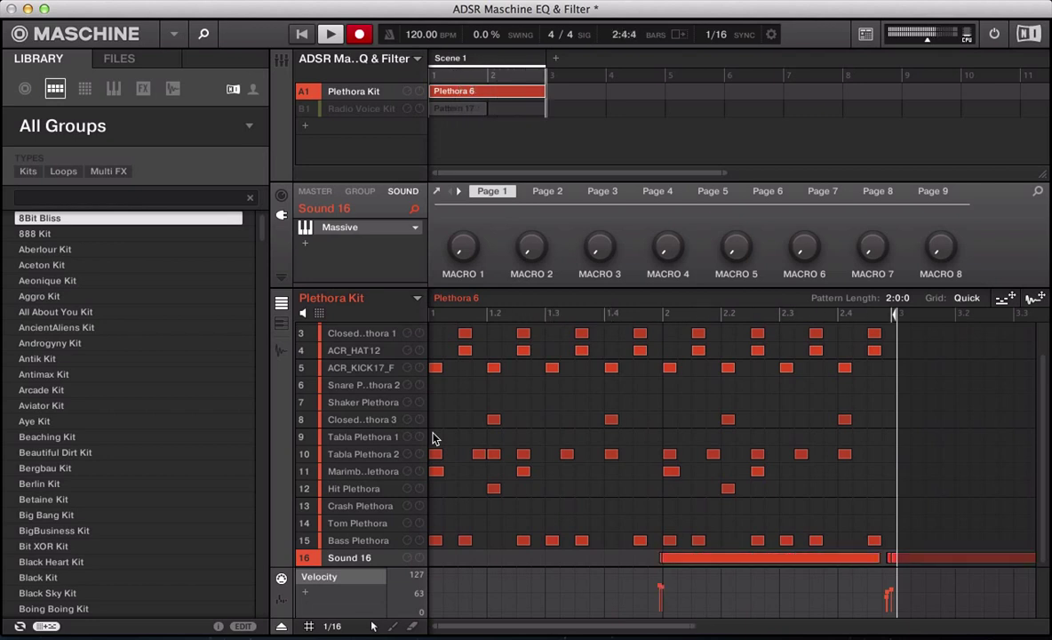
key("space")
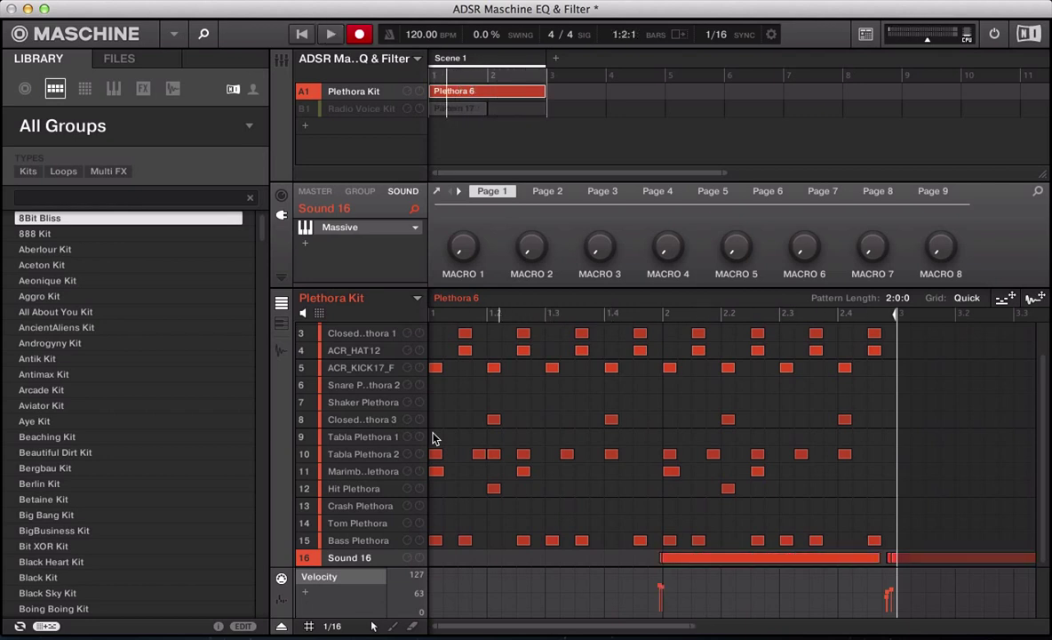
key("space")
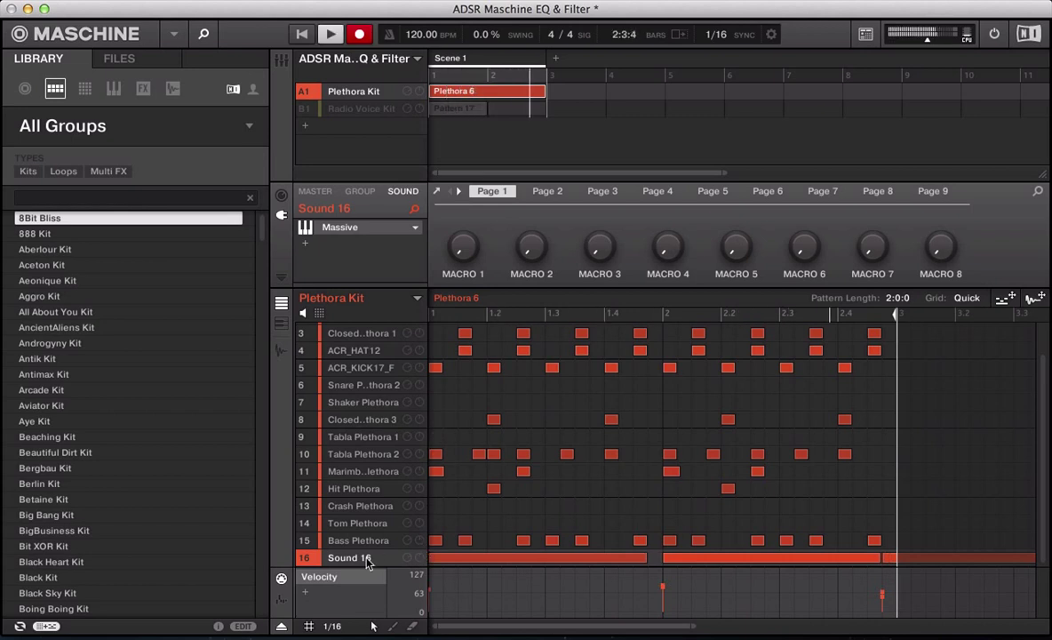
Step: Show Sound 16's notes in the piano roll and move the notes overhanging the pattern's end to beat 1
left_click(282, 323)
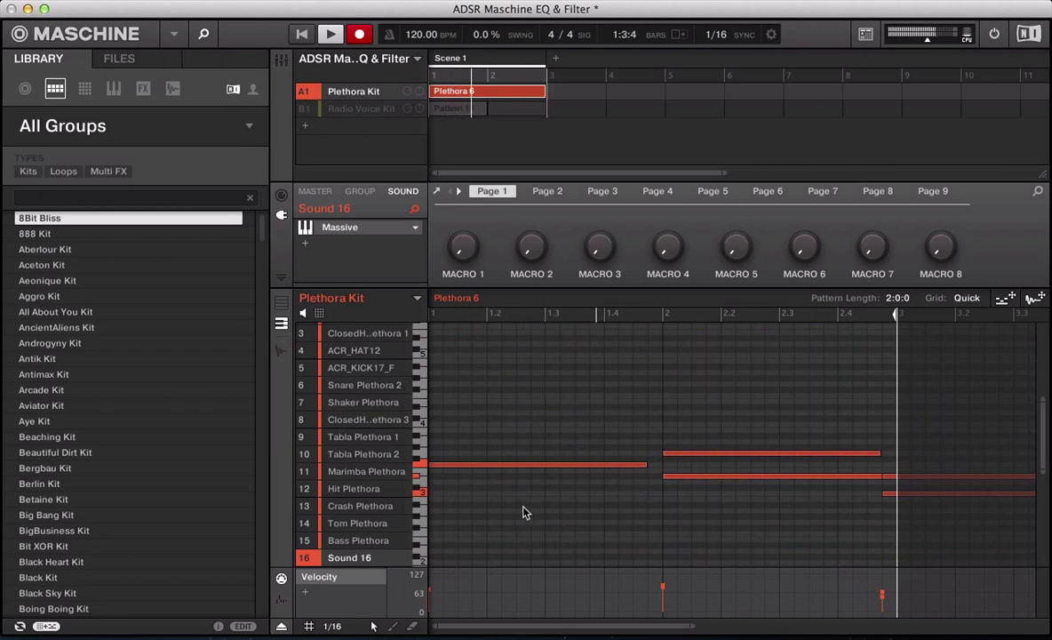
key("space")
left_click_drag(861, 530, 435, 481)
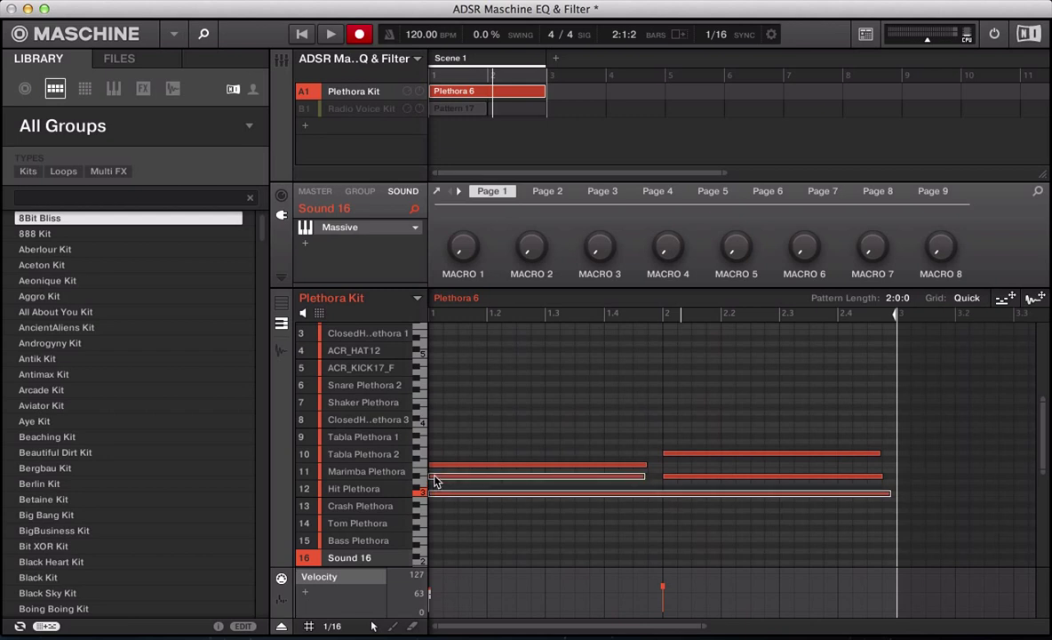
Step: Shorten the lowest note to end at bar 2 and add a same-pitch note spanning the second chord
left_click(672, 525)
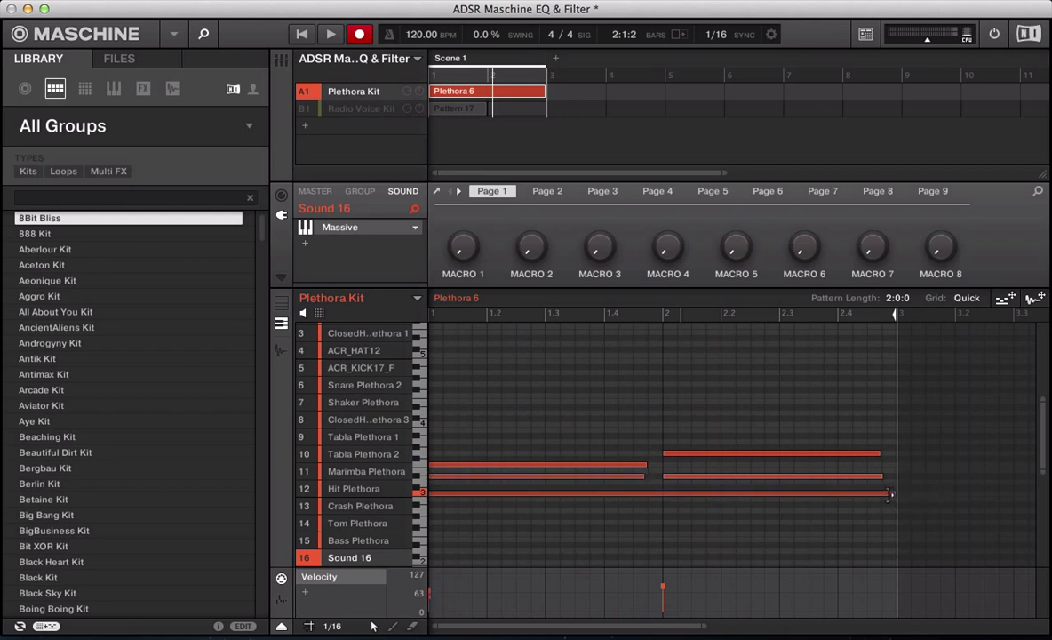
left_click_drag(889, 494, 656, 499)
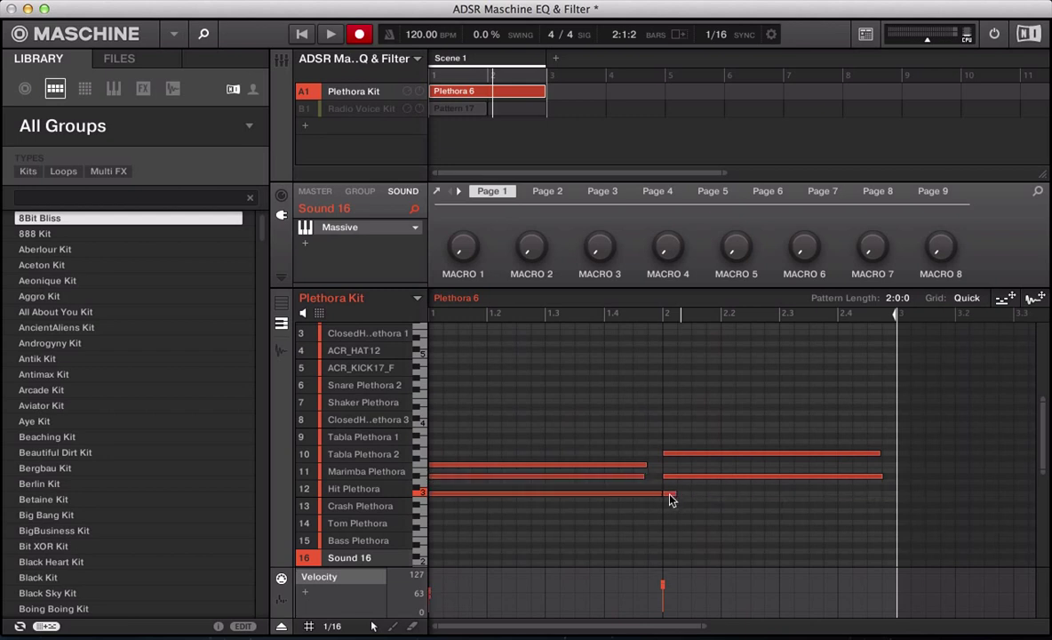
mouse_move(675, 496)
left_mouse_down()
mouse_move(831, 506)
mouse_move(872, 501)
mouse_move(678, 495)
mouse_move(880, 498)
left_mouse_up()
Step: Play back the chords with Sound 16 soloed and add a Filter effect after Massive
key("space")
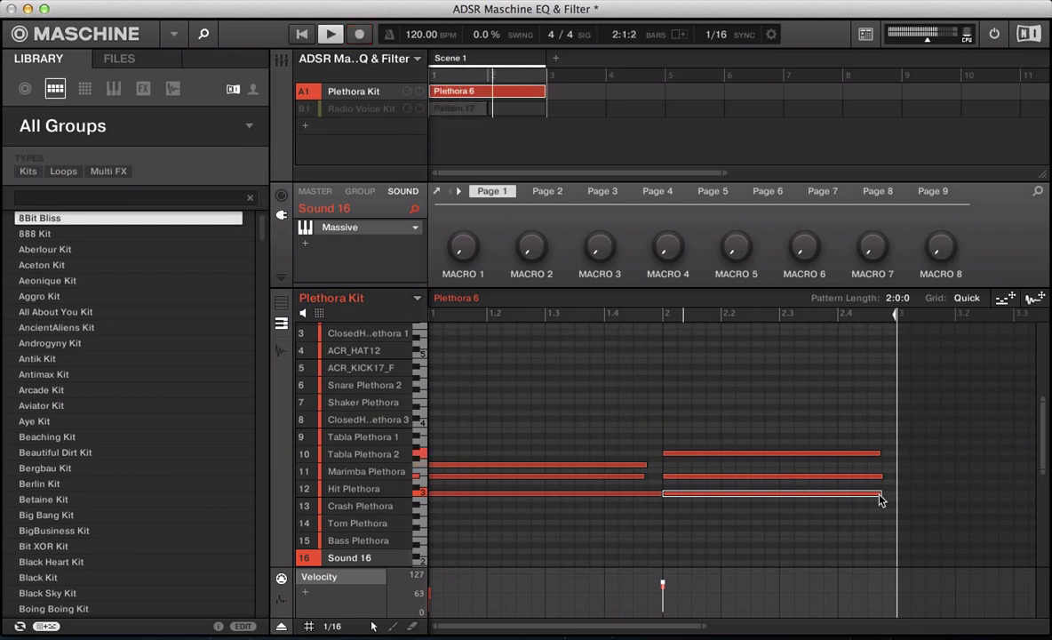
key("space")
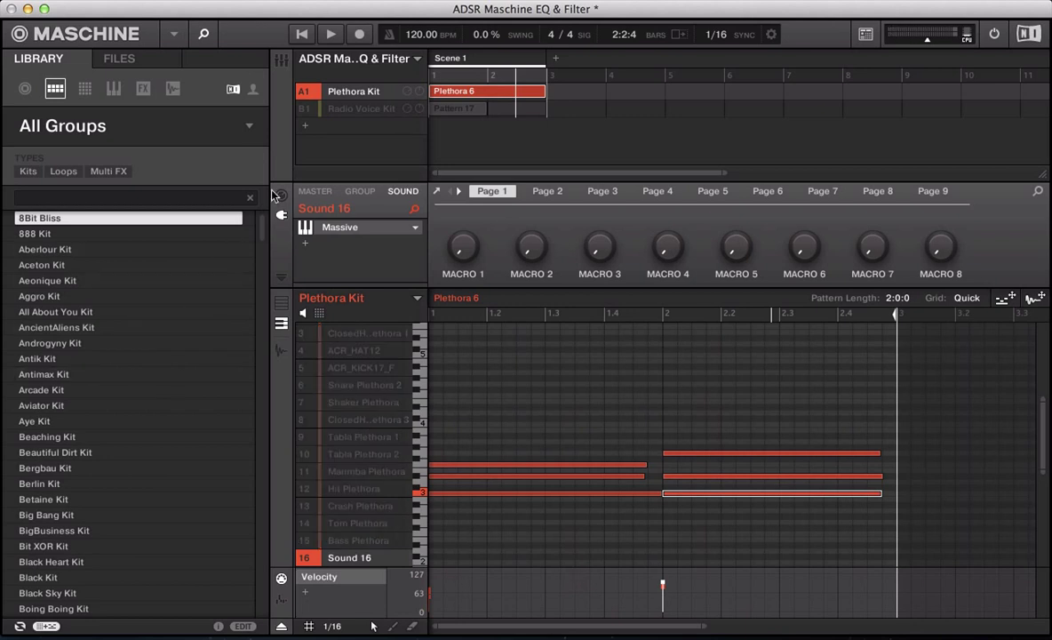
key("space")
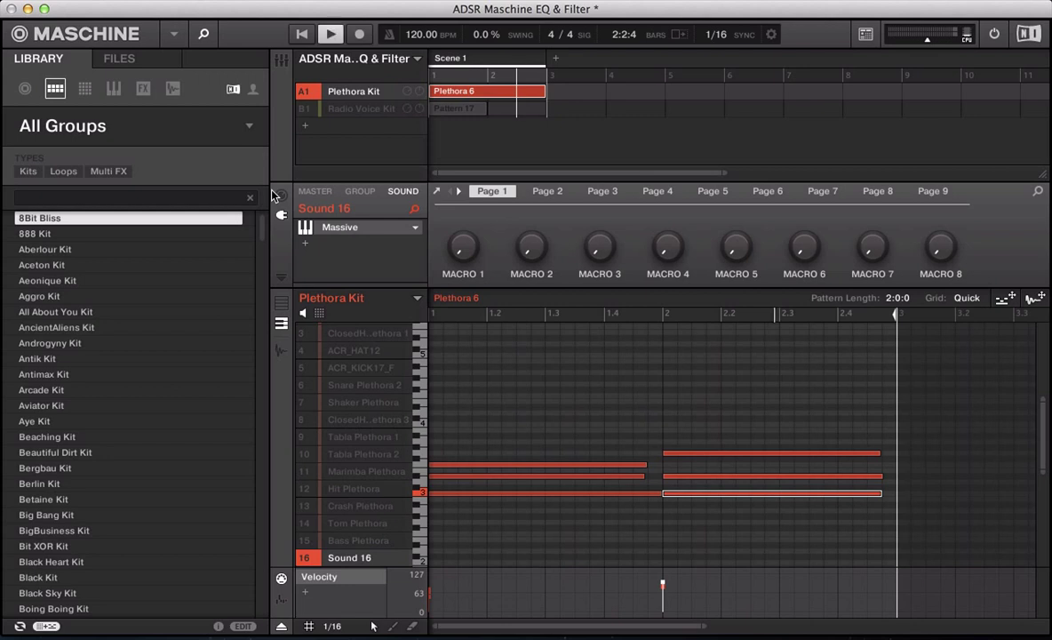
left_click(303, 244)
left_click(330, 192)
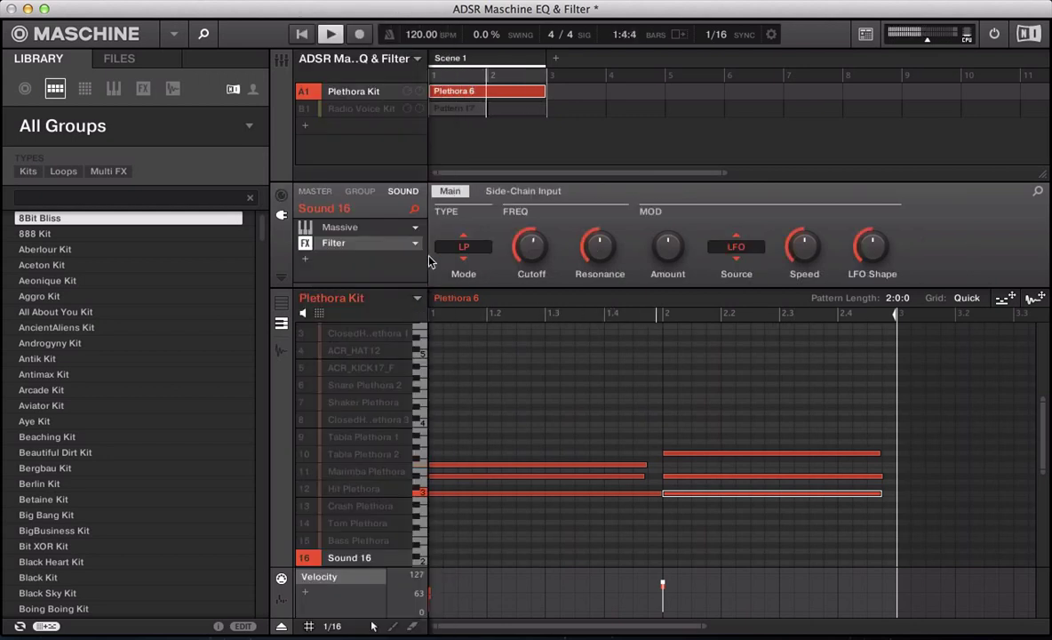
key("space")
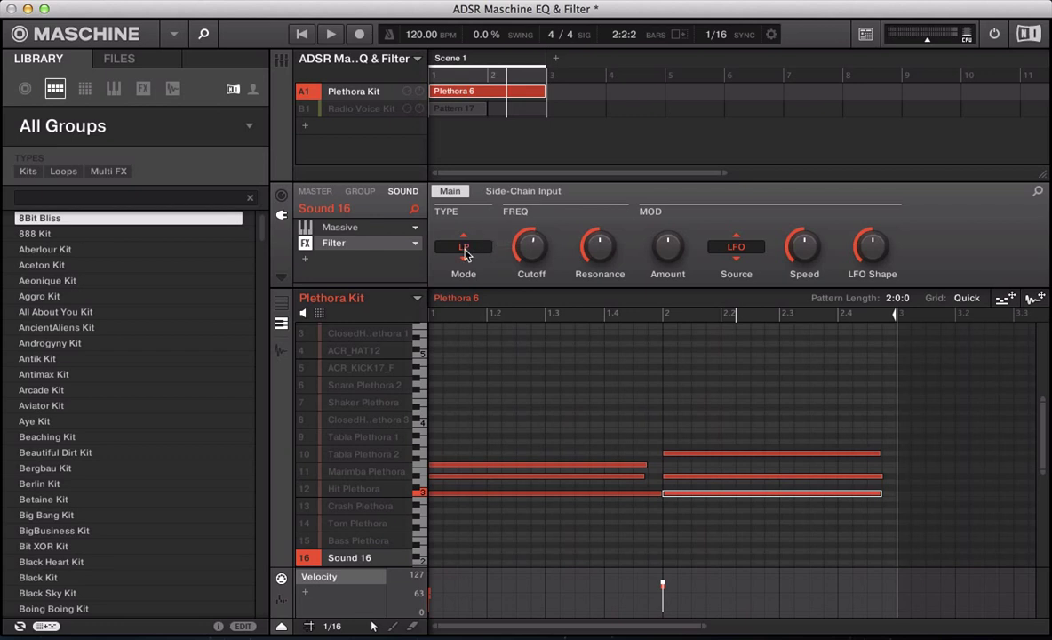
Step: Keep the filter in LP mode, turn its resonance fully down, and adjust the cutoff to about 972 Hz
left_click(463, 247)
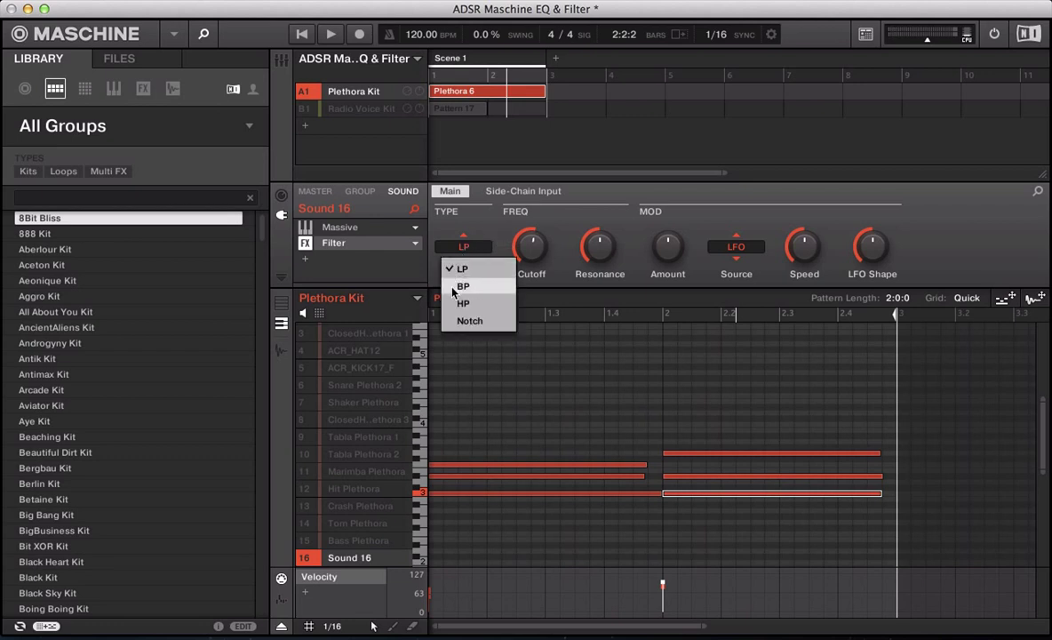
left_click(463, 246)
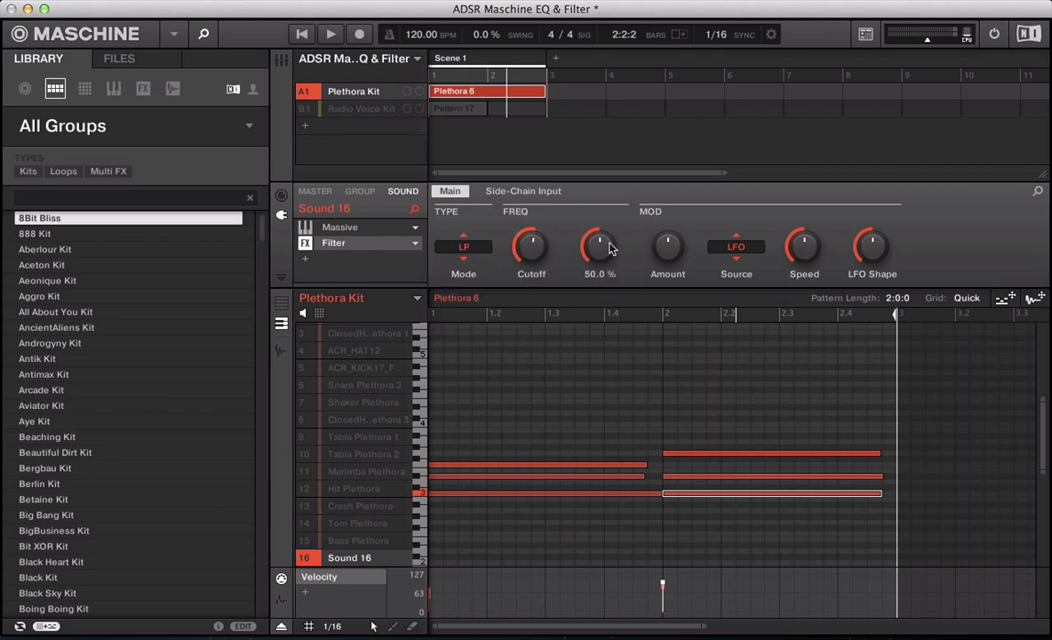
left_click_drag(598, 245, 598, 276)
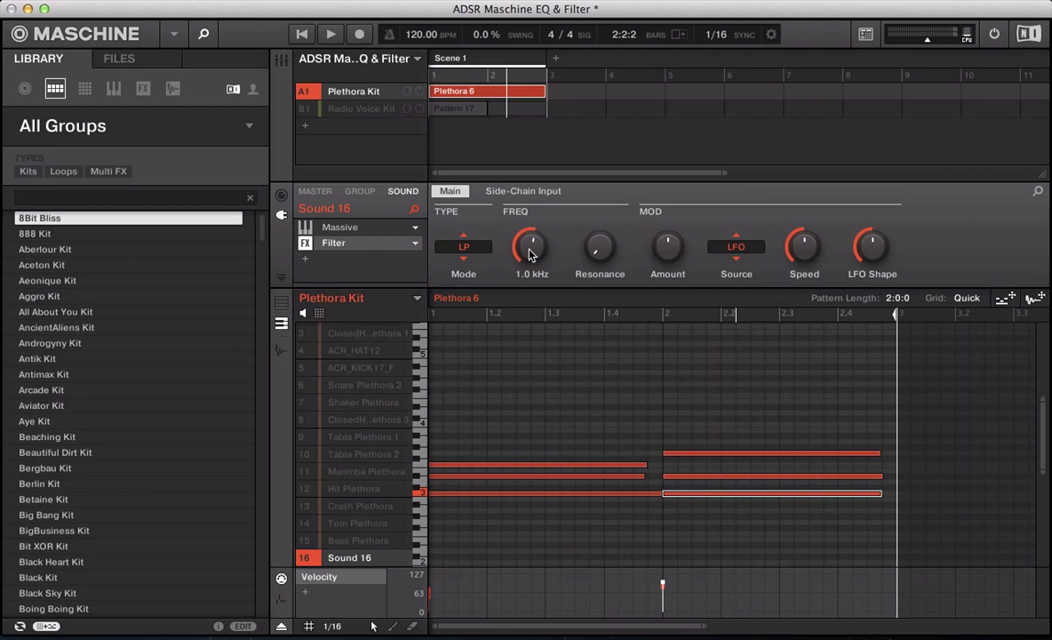
key("space")
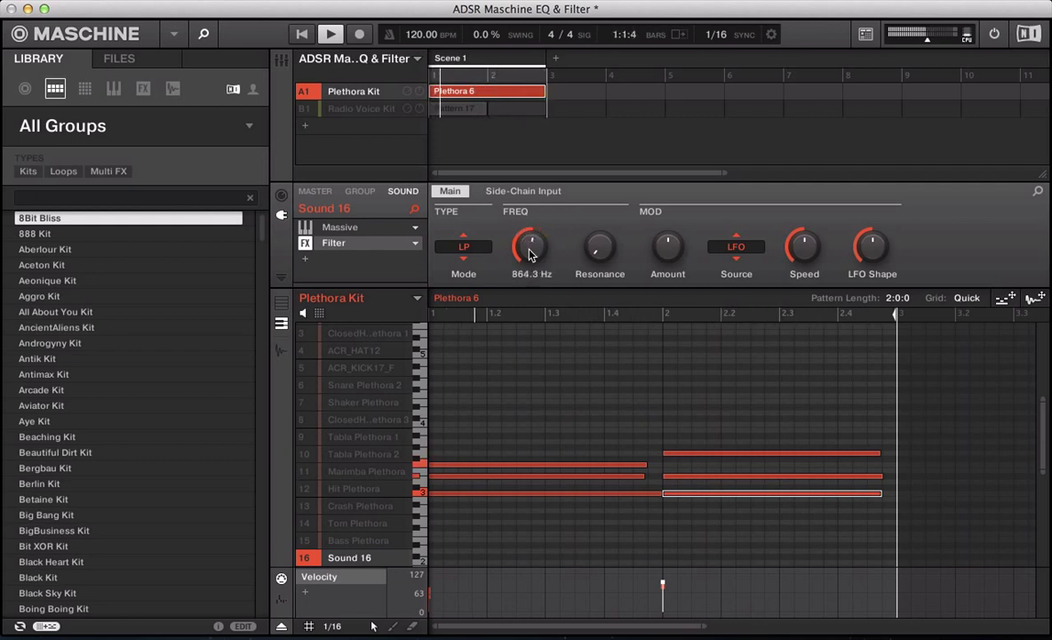
key("space")
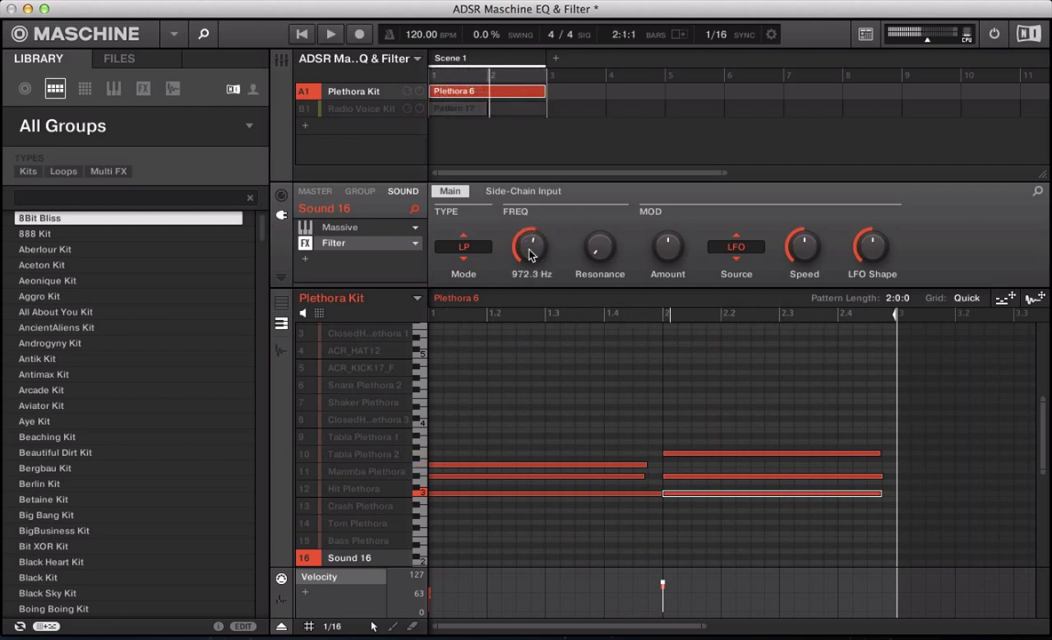
Step: Play back the chords and raise the filter's resonance to 83.8 % while sweeping the cutoff
mouse_move(588, 257)
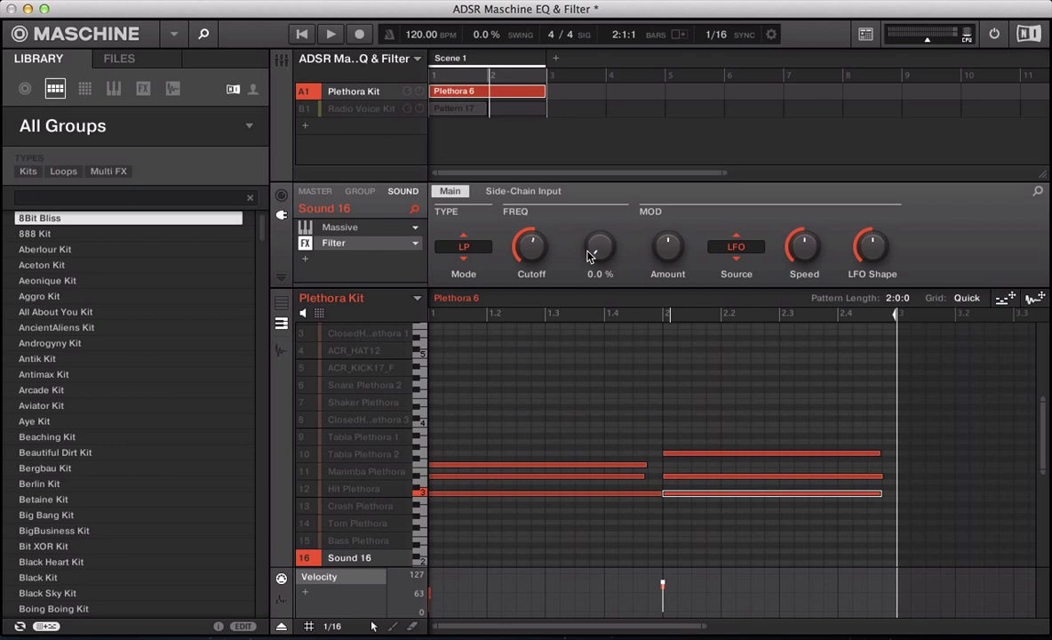
scroll(587, 257, "up", 5)
scroll(587, 257, "up", 15)
key("space")
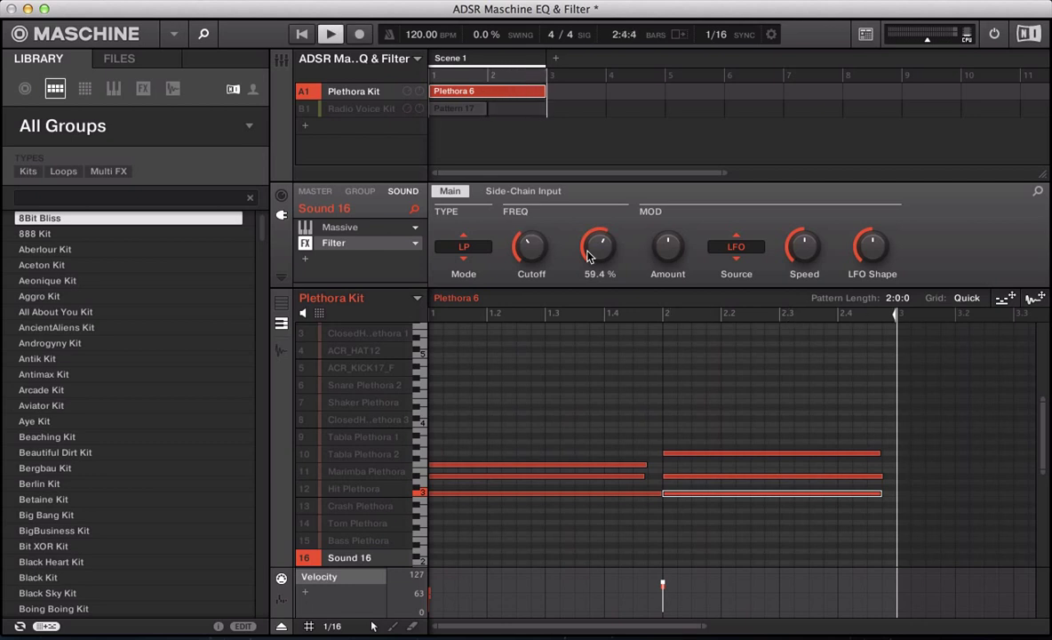
scroll(587, 256, "up", 8)
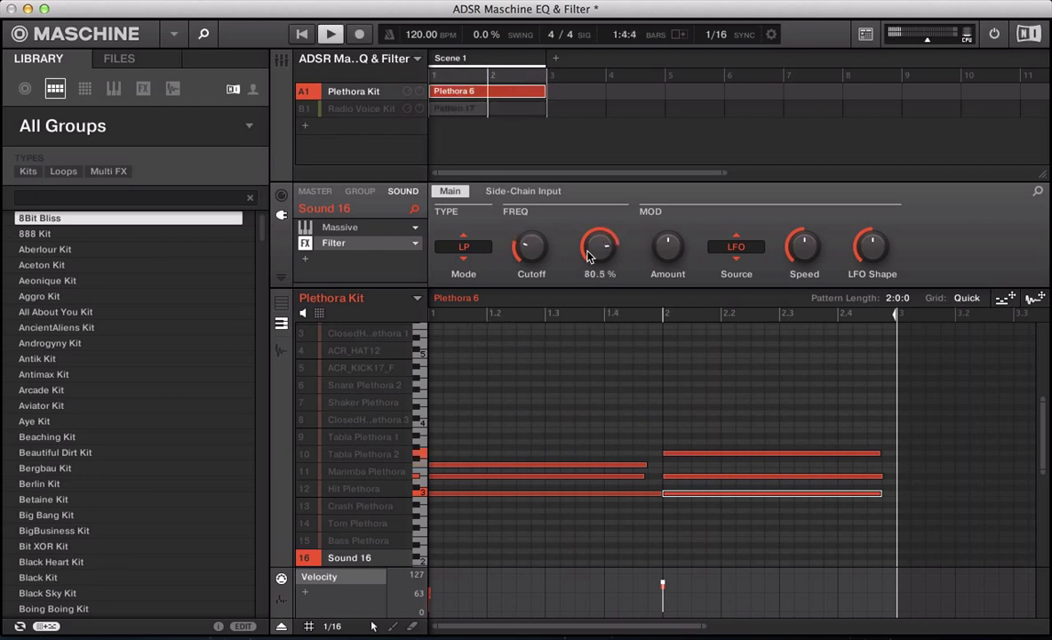
scroll(587, 256, "up", 1)
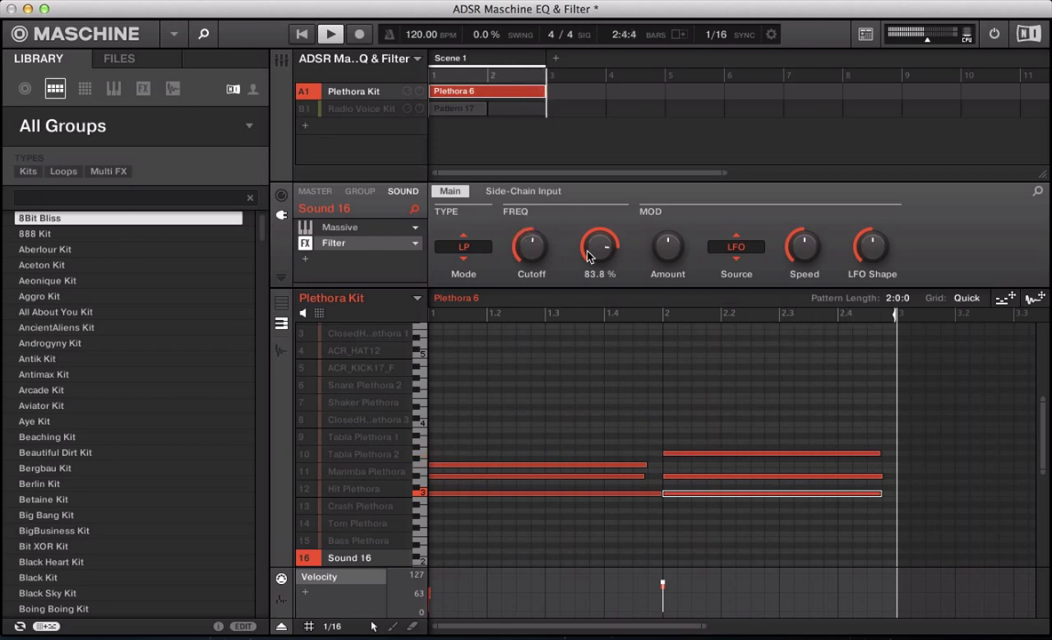
Step: Audition the chords with resonance lowered to 1.7 %, raised to 67.1 %, and reduced to 40.1 % in LP mode
scroll(588, 257, "down", 1)
scroll(588, 257, "down", 20)
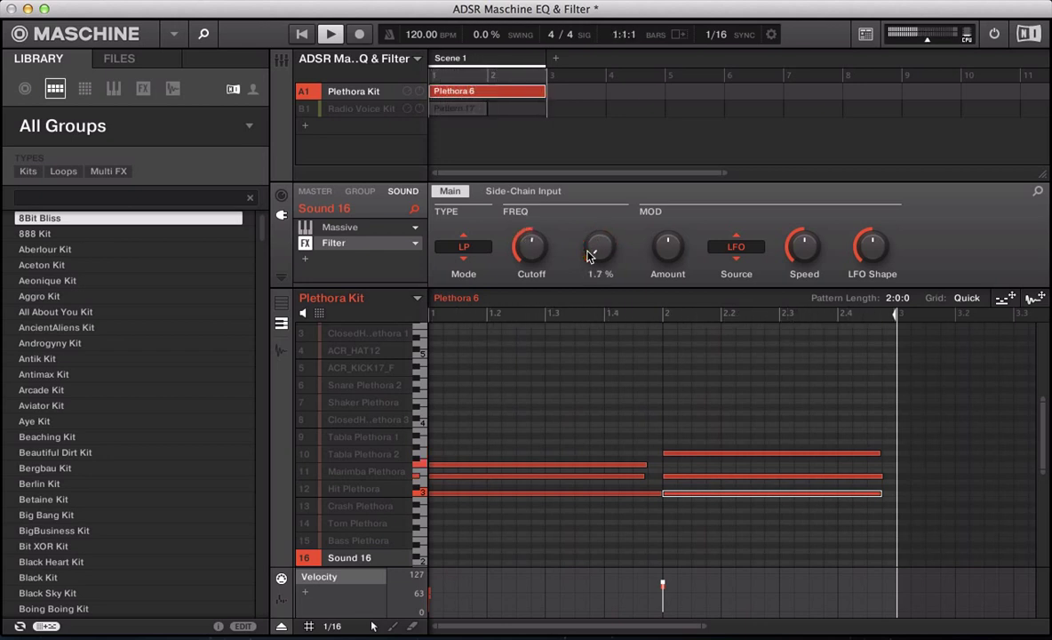
scroll(587, 257, "up", 16)
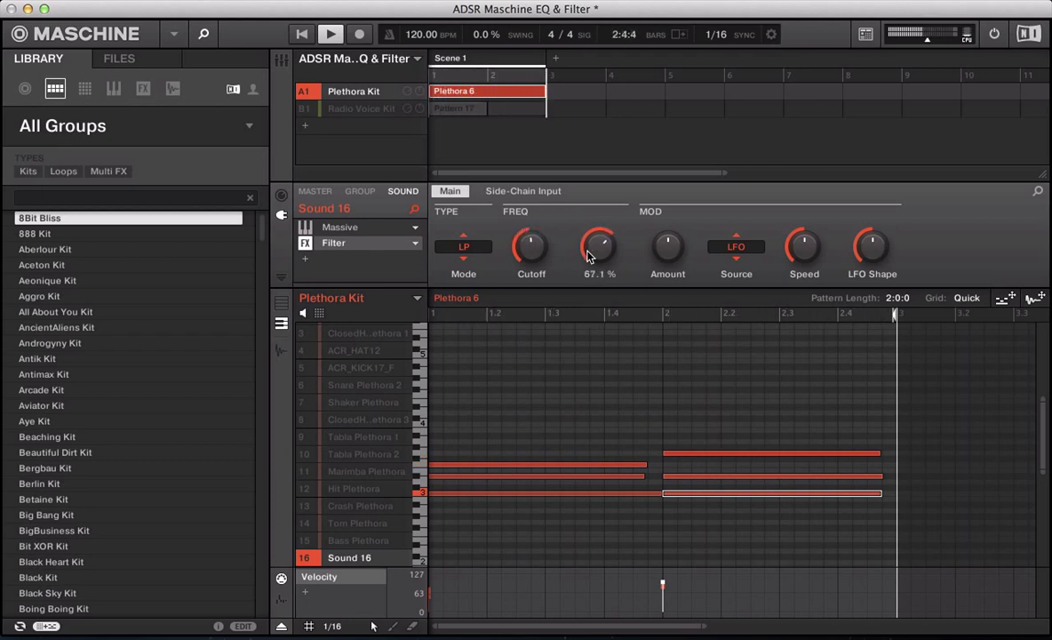
key("space")
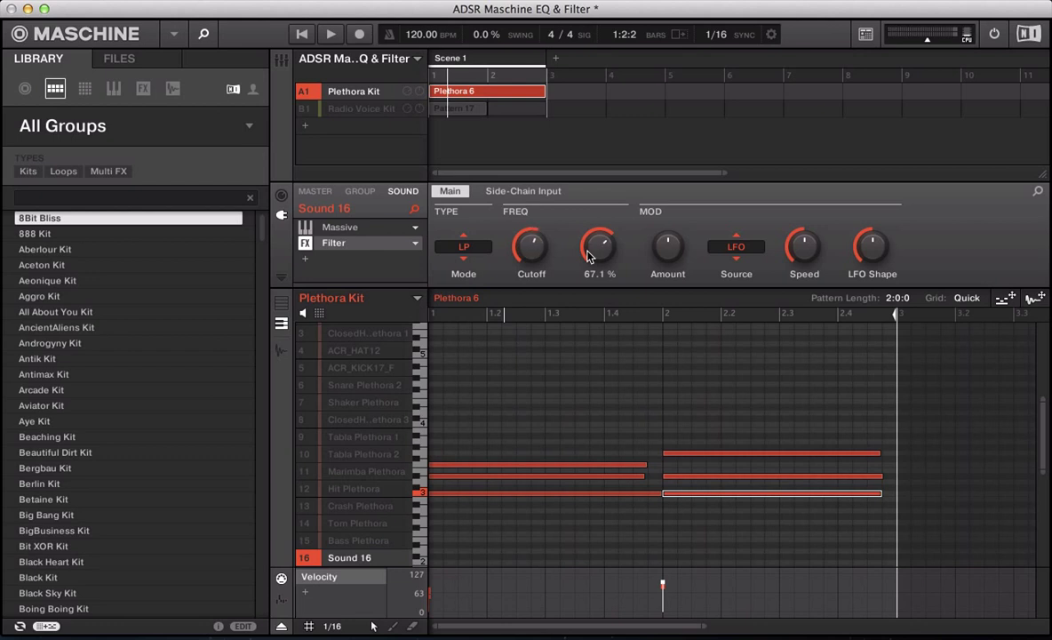
key("space")
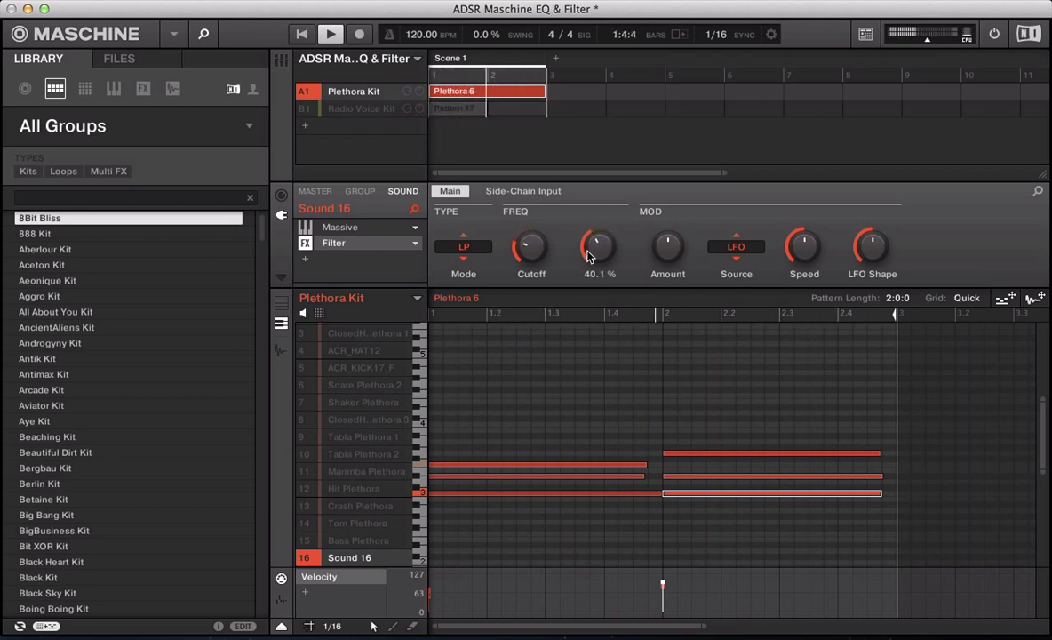
Step: Switch the filter to BP mode and audition the chords while varying the cutoff and resonance
key("space")
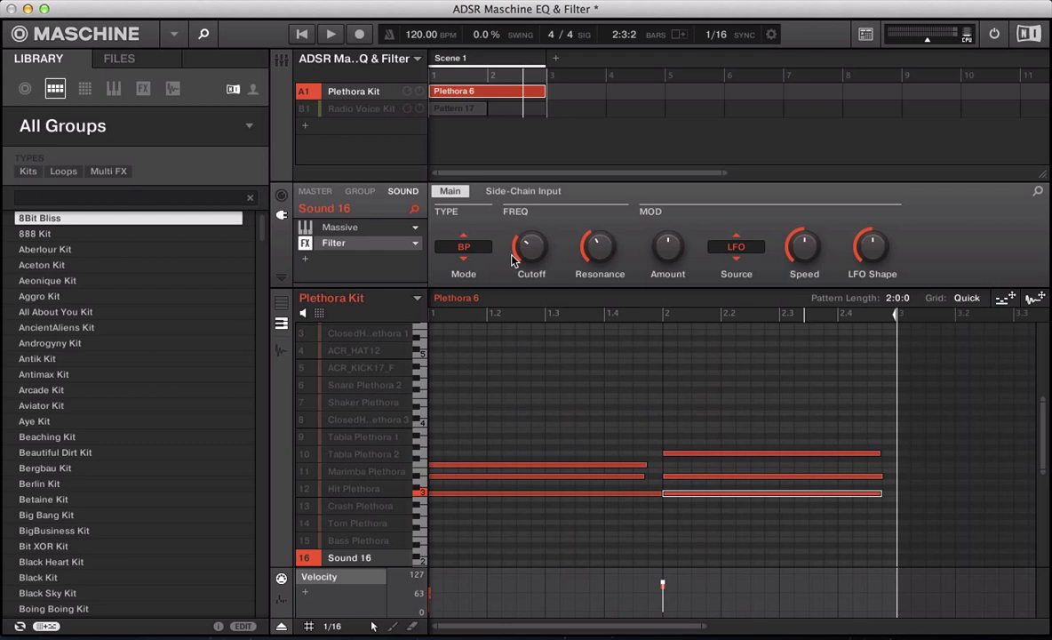
key("space")
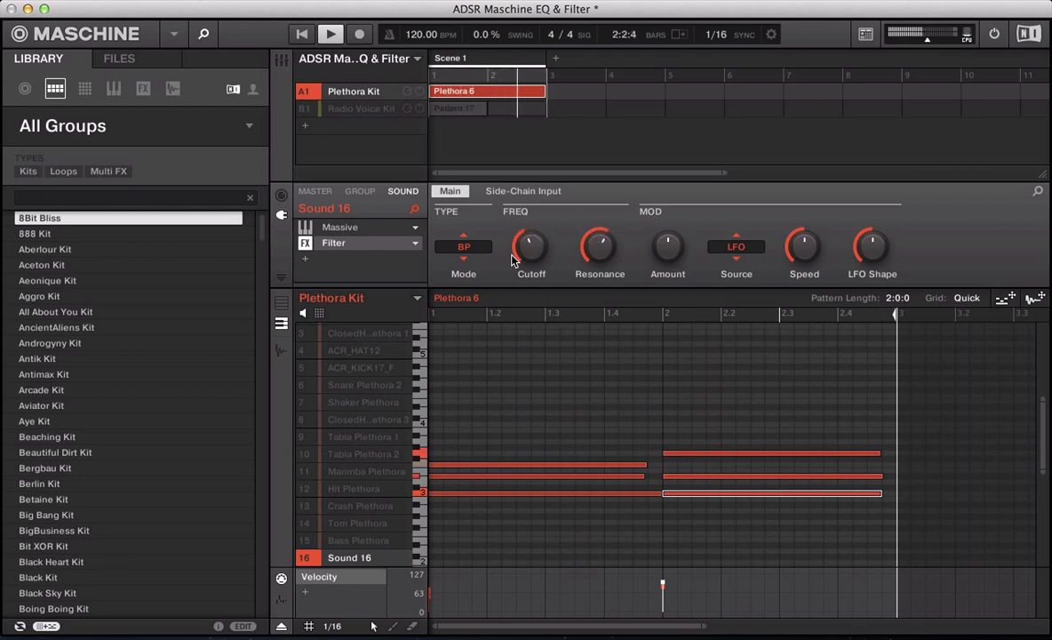
key("space")
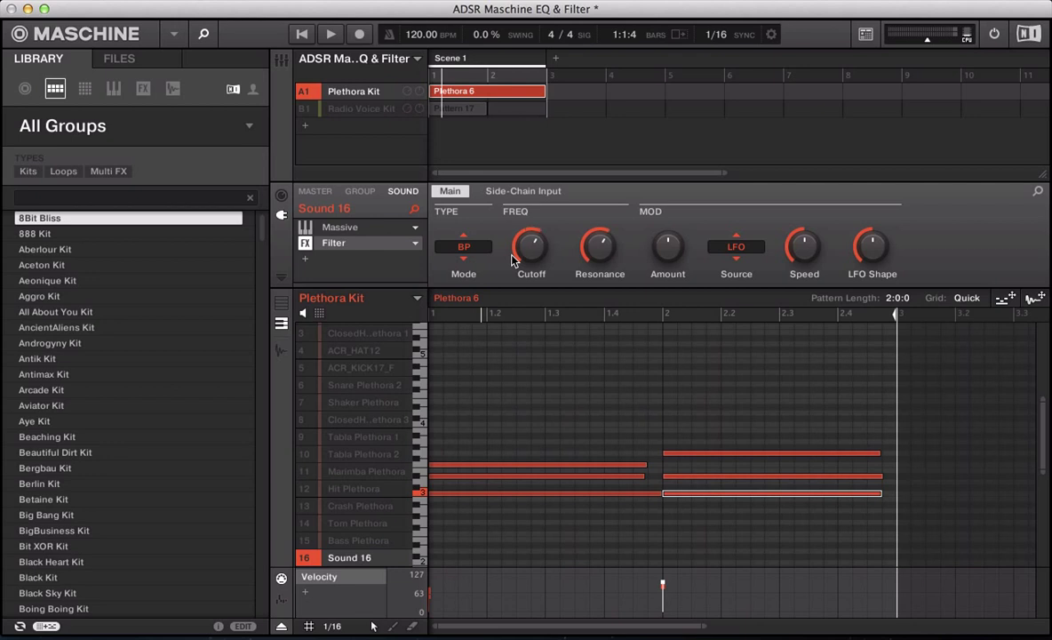
key("space")
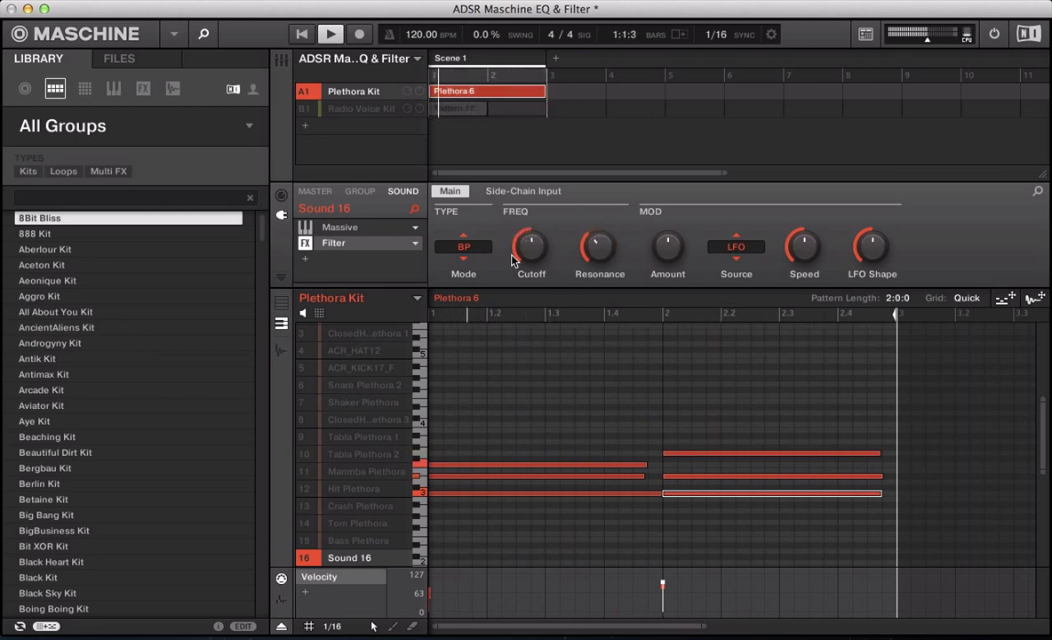
key("space")
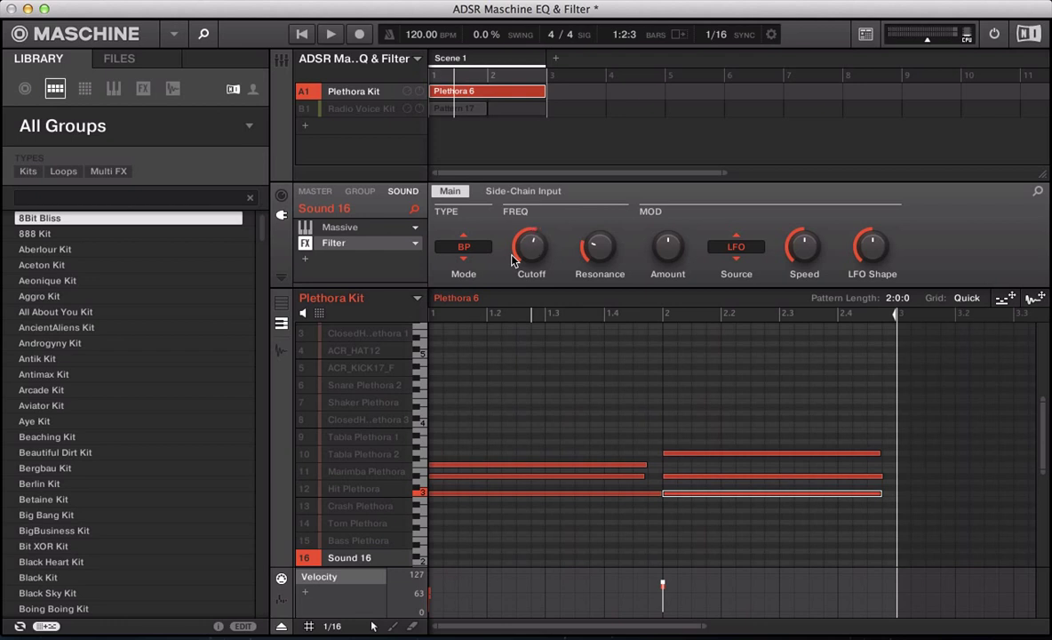
Step: Switch the filter to Notch mode and audition the chords at different cutoff settings
key("space")
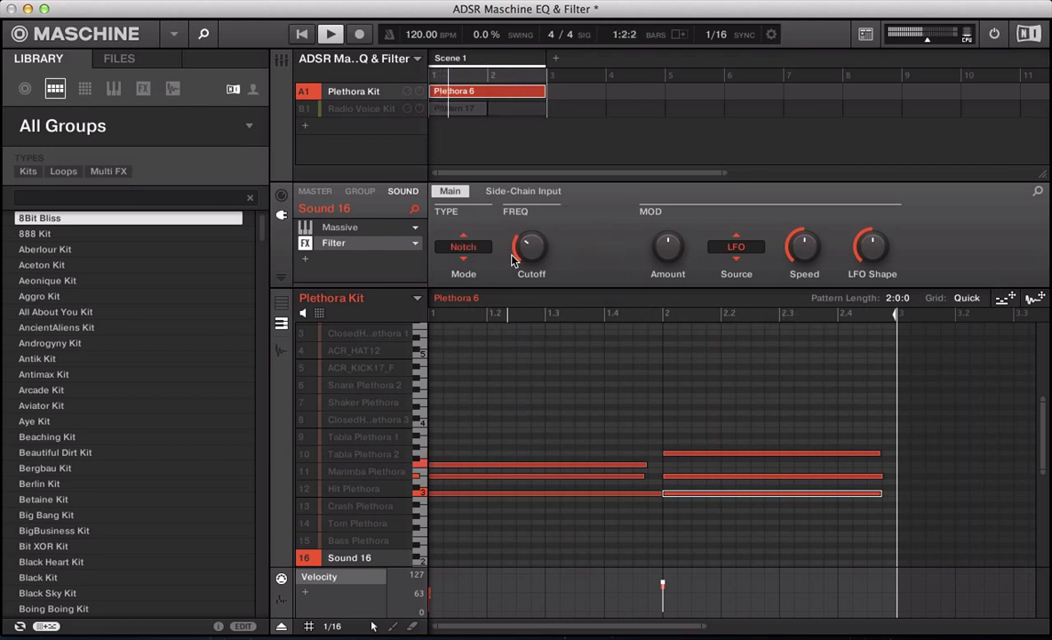
key("space")
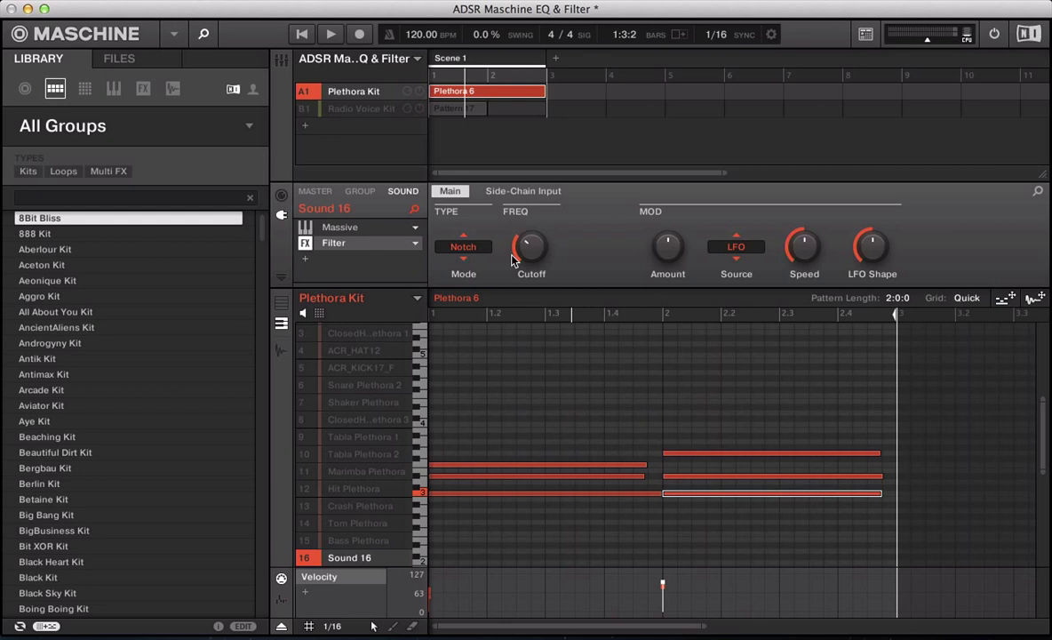
key("space")
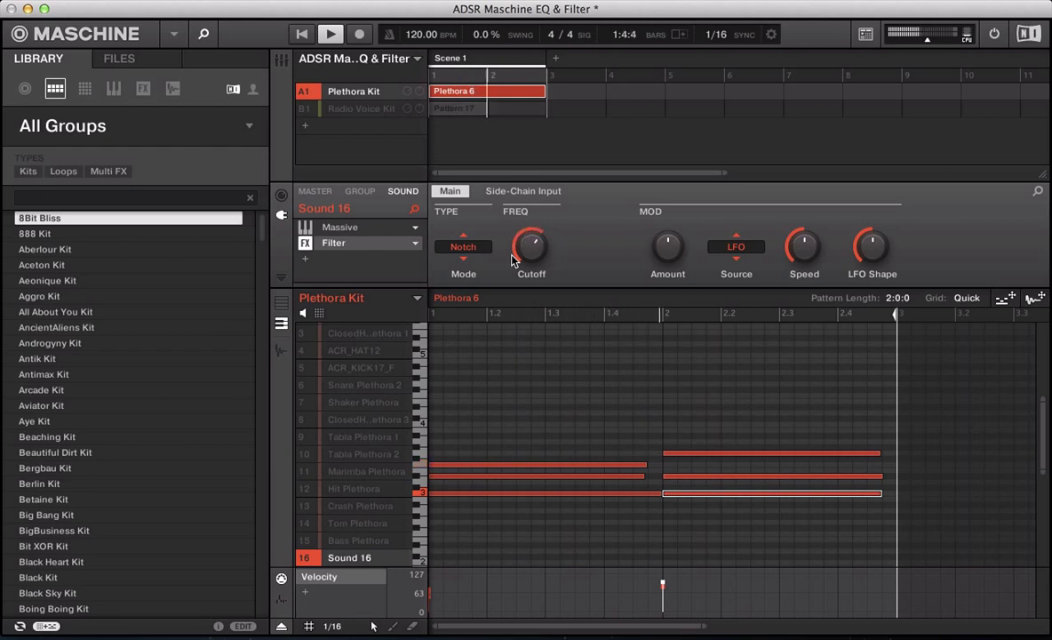
key("space")
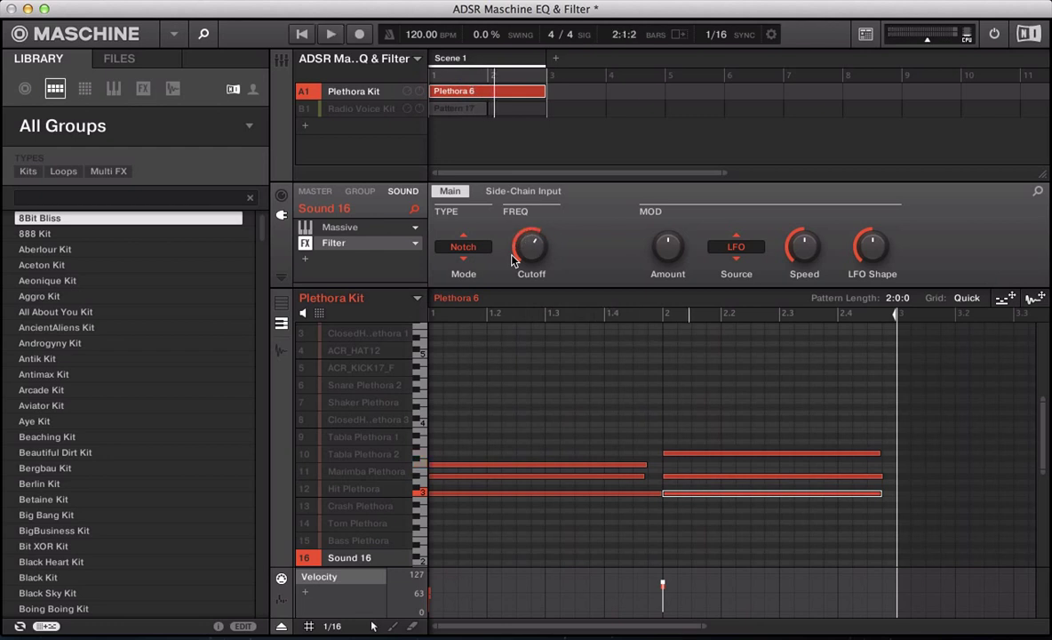
key("space")
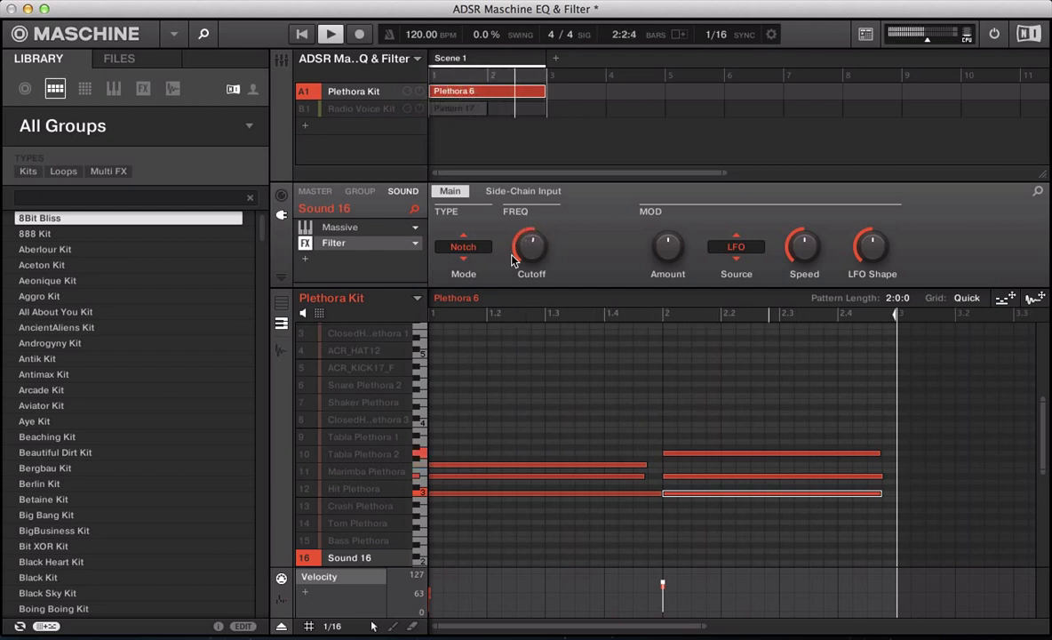
key("space")
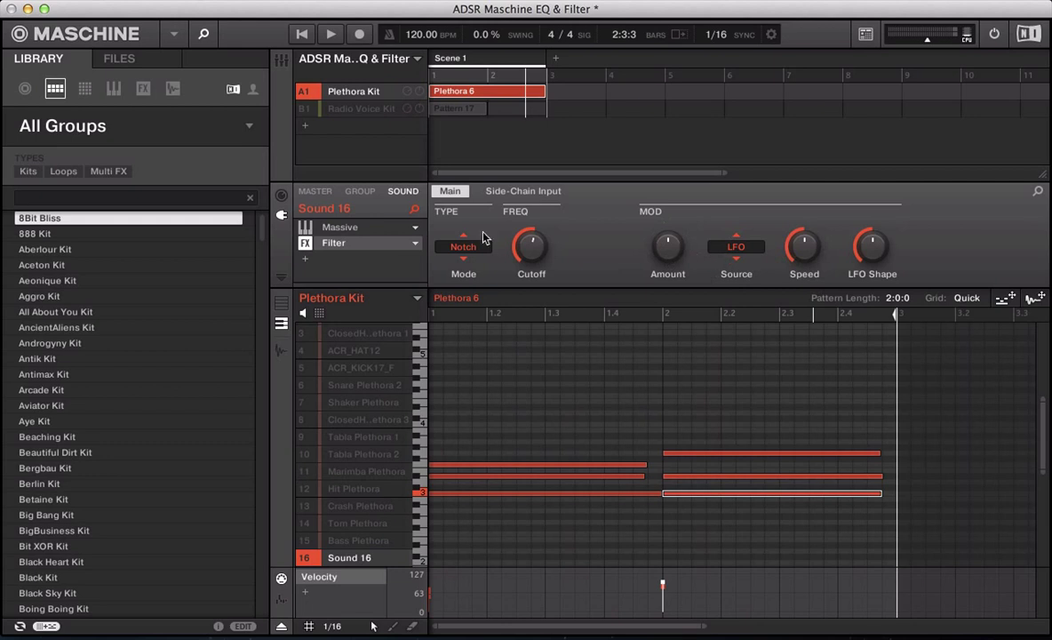
left_click(305, 260)
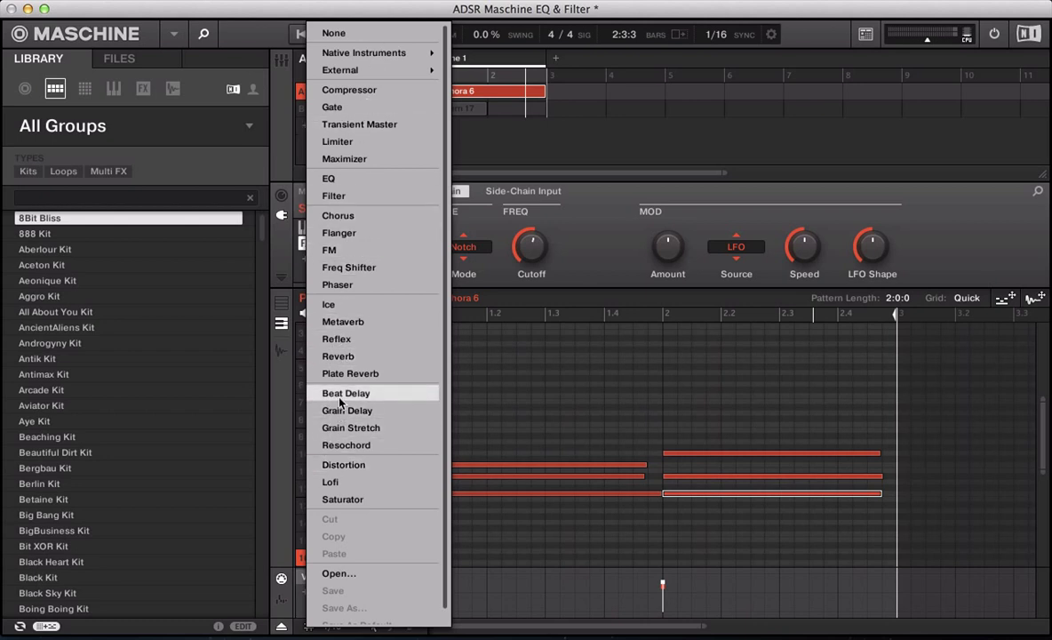
left_click(257, 233)
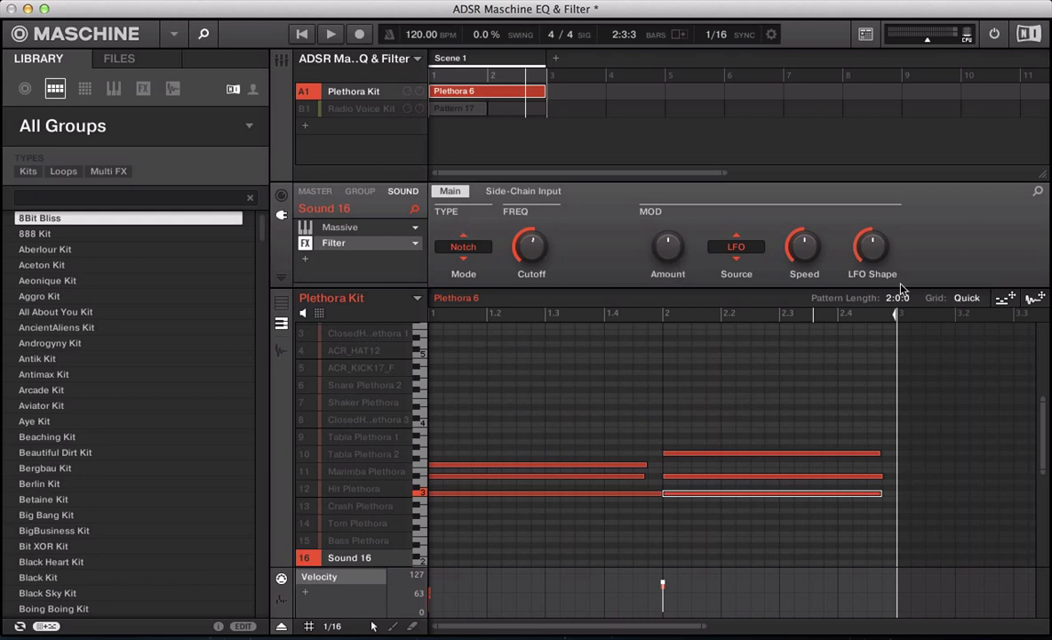
Step: Set the filter to LP mode with modulation Amount fully up and LFO Sync as the modulation source
mouse_move(664, 250)
left_click(733, 249)
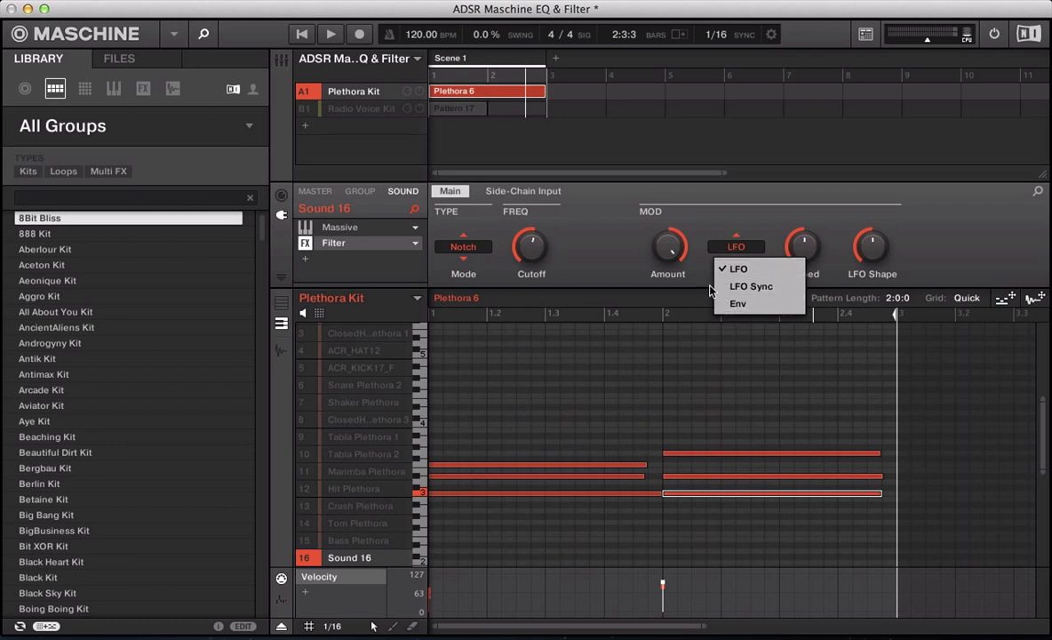
left_click(723, 286)
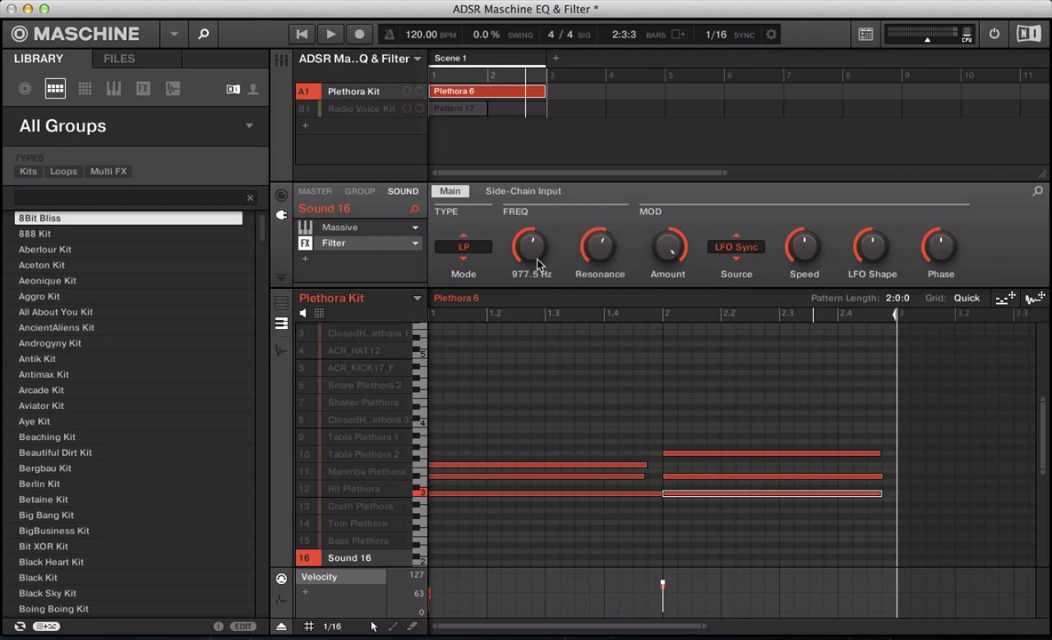
Step: Lower the filter's cutoff and resonance and play back the chords with the synced LFO modulation
scroll(530, 247, "down", 6)
key("space")
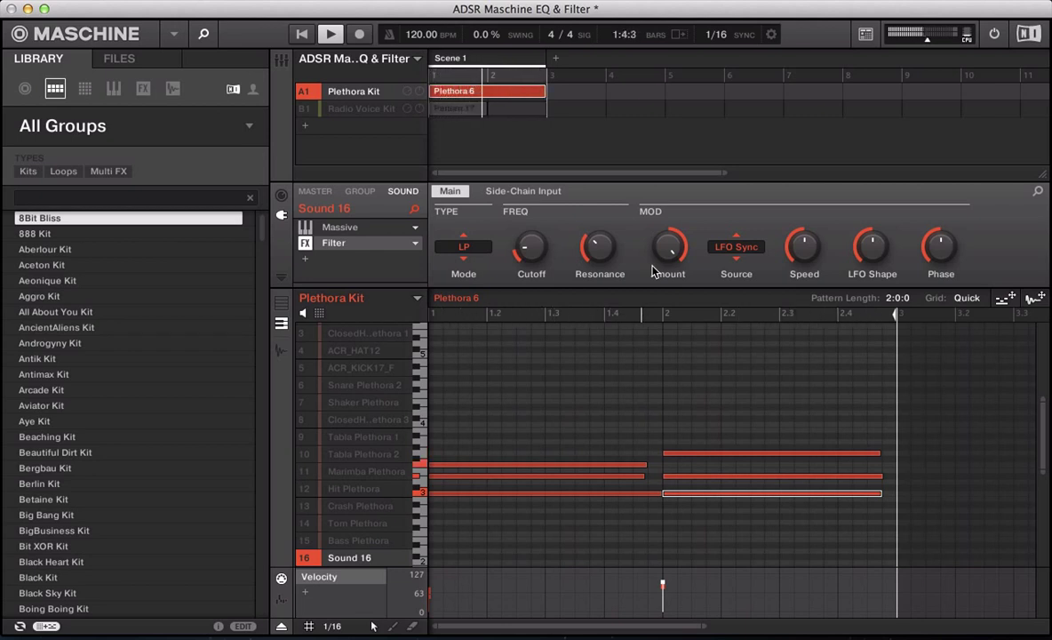
key("space")
left_click_drag(678, 234, 678, 213)
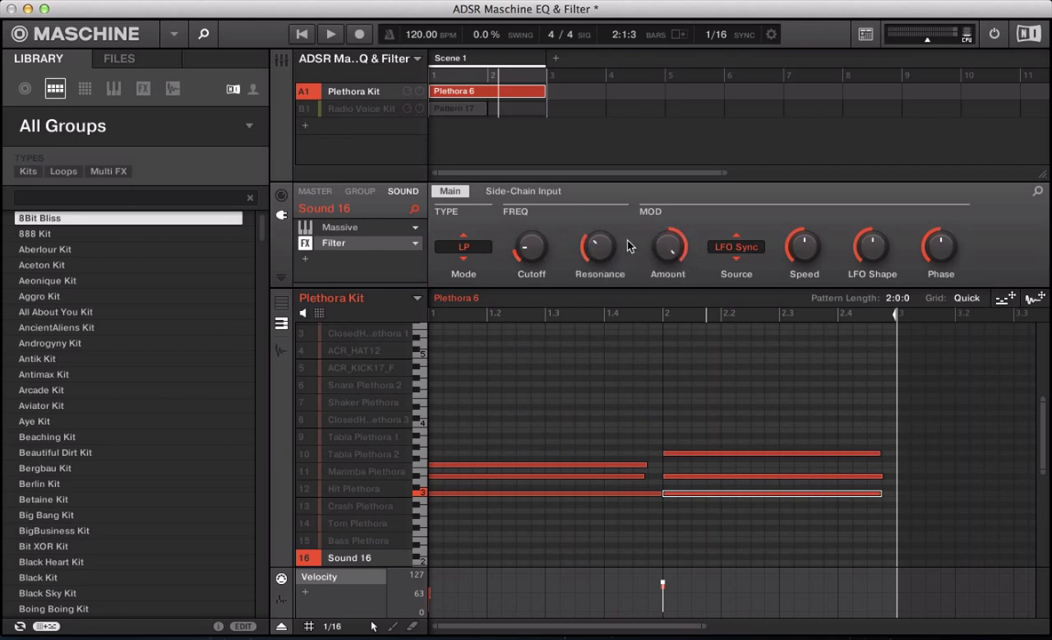
Step: Adjust the filter's LFO Speed, LFO Shape and Phase during playback, turning Phase fully down
mouse_move(657, 256)
mouse_move(537, 260)
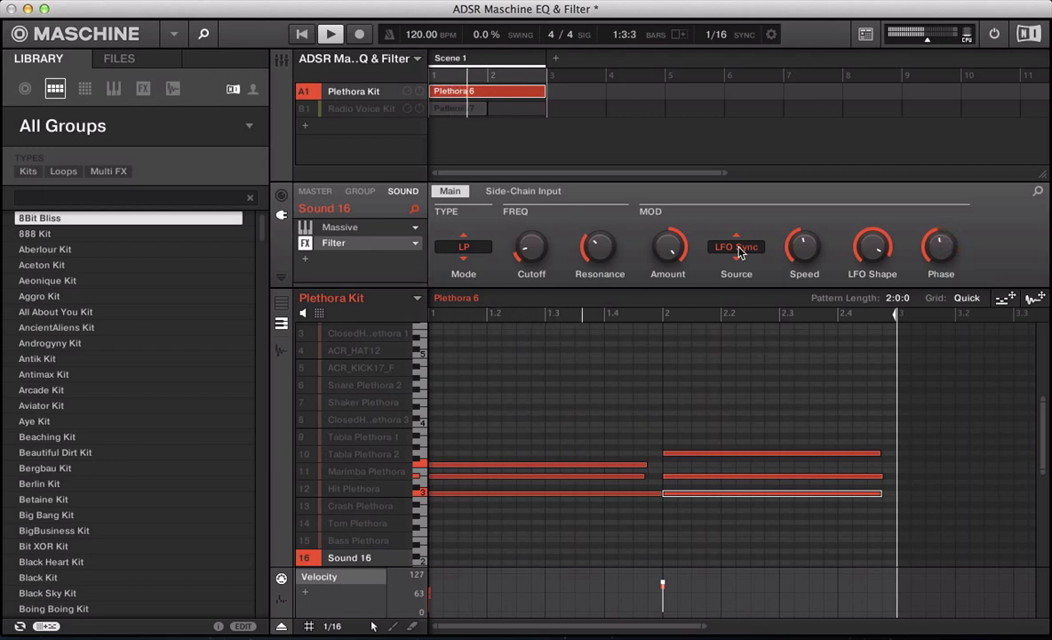
key("space")
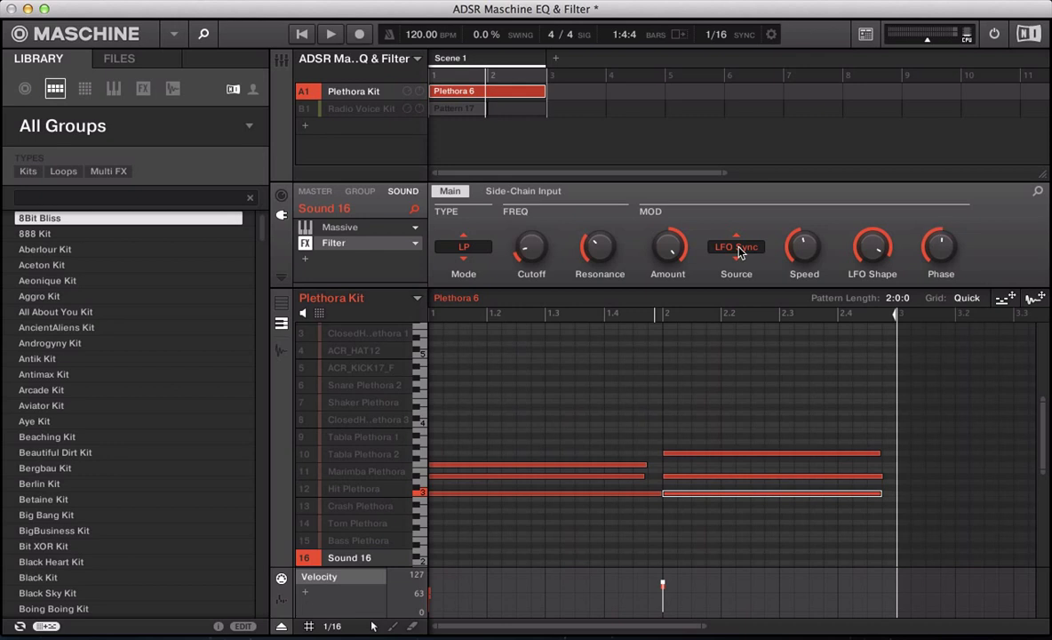
key("space")
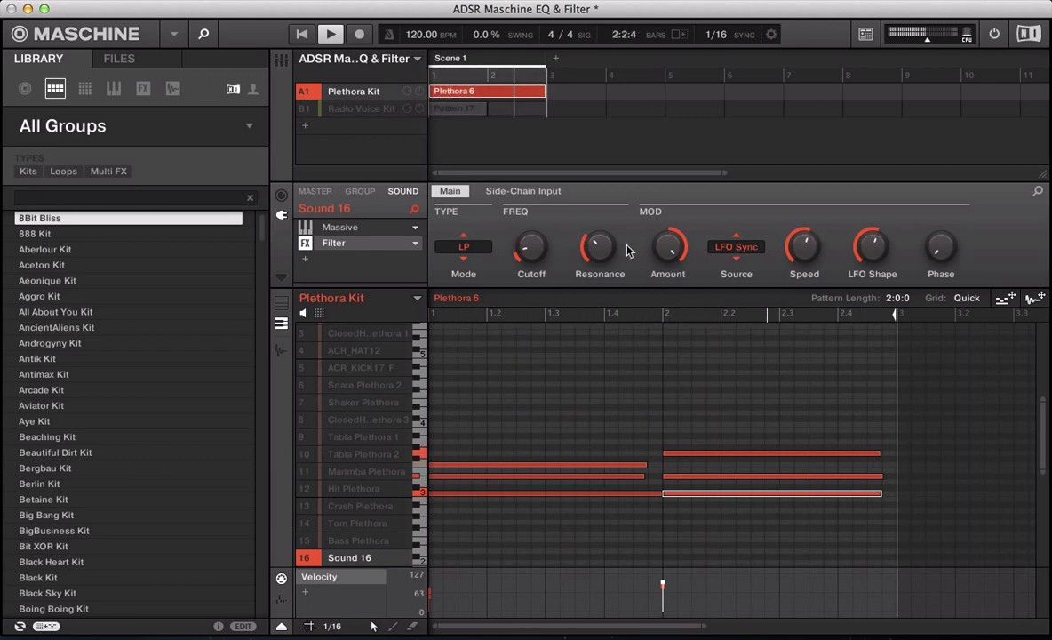
Step: Raise the filter's resonance and lower its cutoff to near minimum, ending playback
mouse_move(596, 248)
scroll(596, 248, "up", 10)
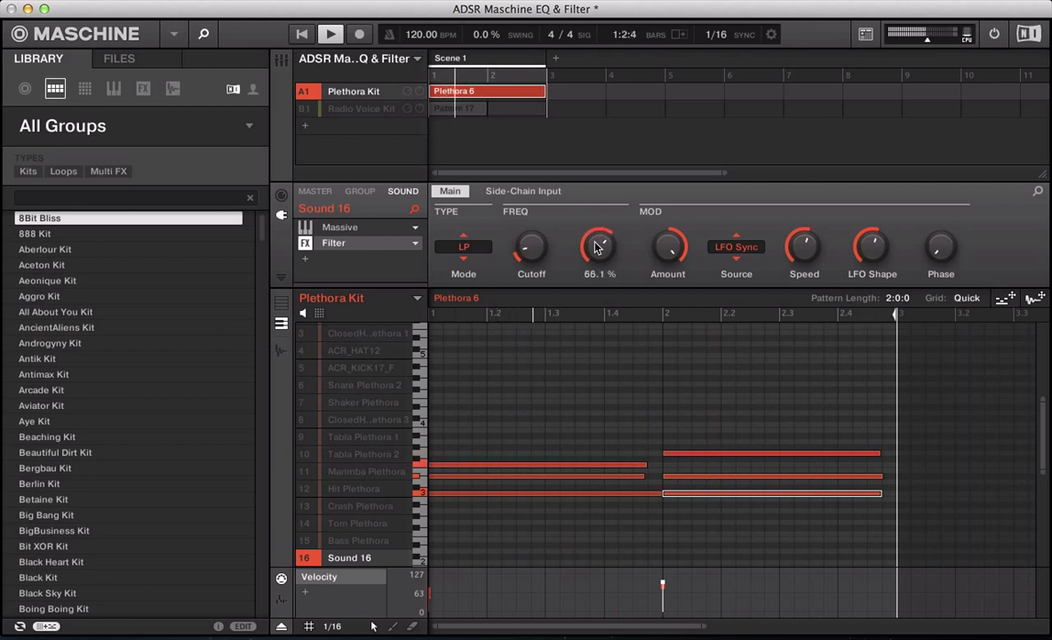
scroll(595, 248, "down", 2)
key("space")
Step: Add a Beat Delay effect after the Filter on Sound 16 and play back the chords
left_click(303, 263)
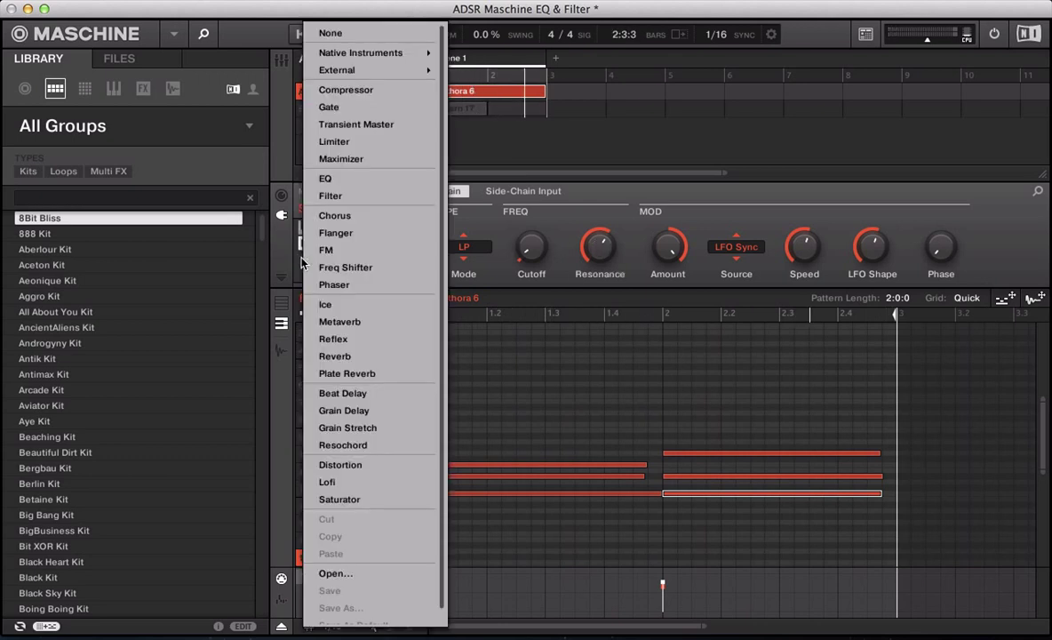
left_click(335, 393)
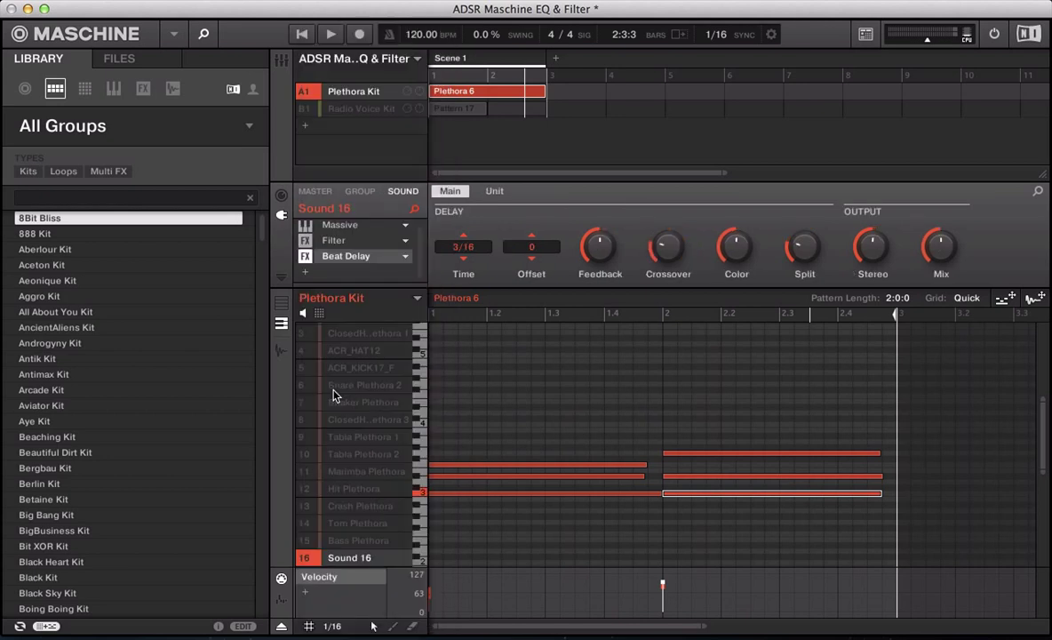
key("space")
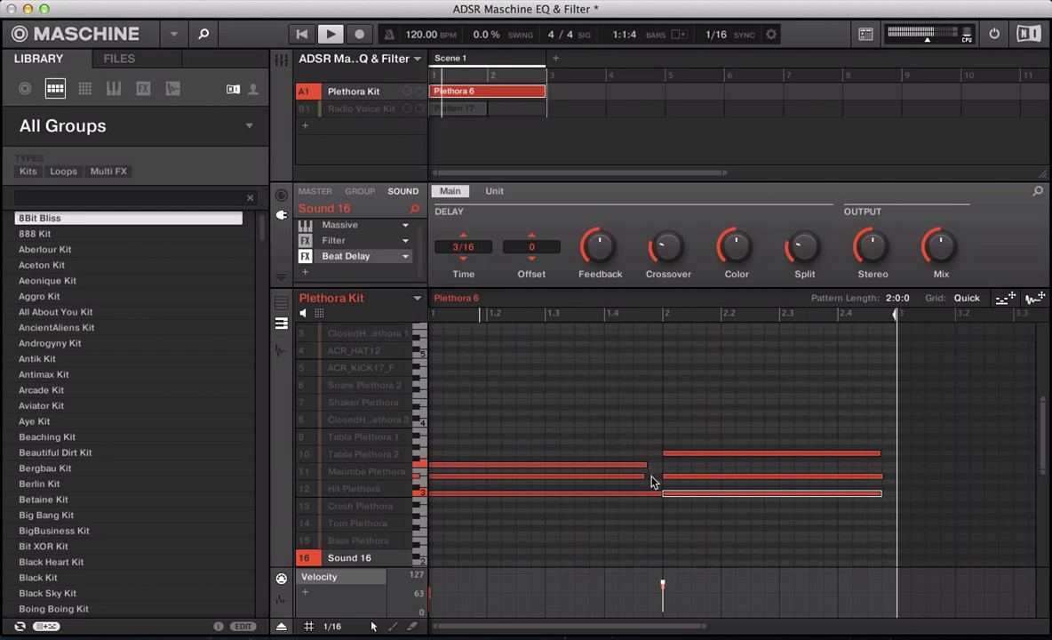
Step: Switch Sound 16's filter to BP mode, mute the sound, and unmute the Radio Voice Kit group
left_click(334, 242)
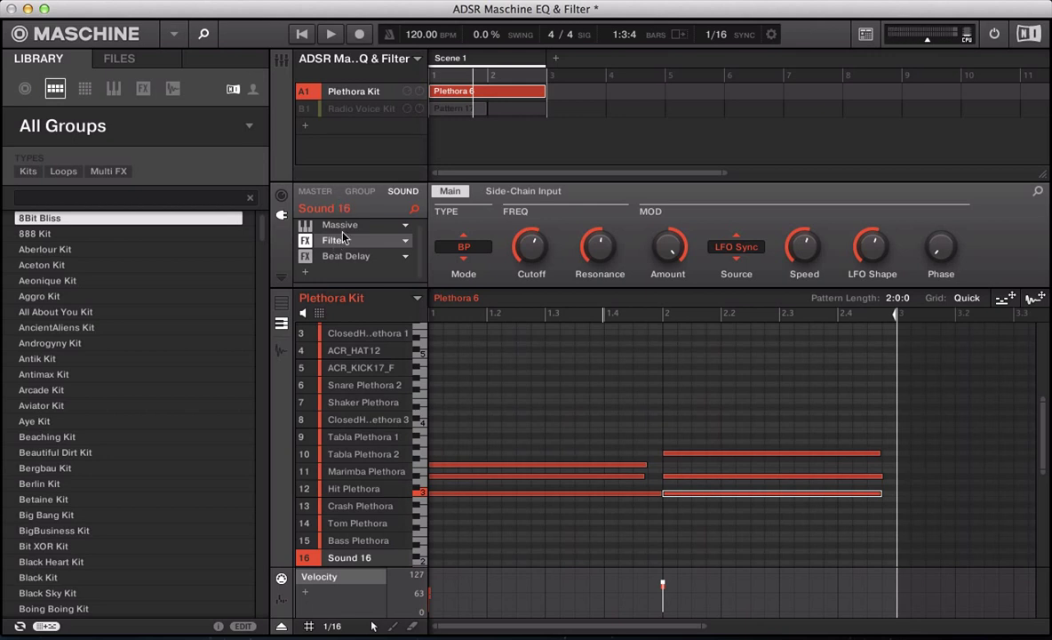
left_click(342, 227)
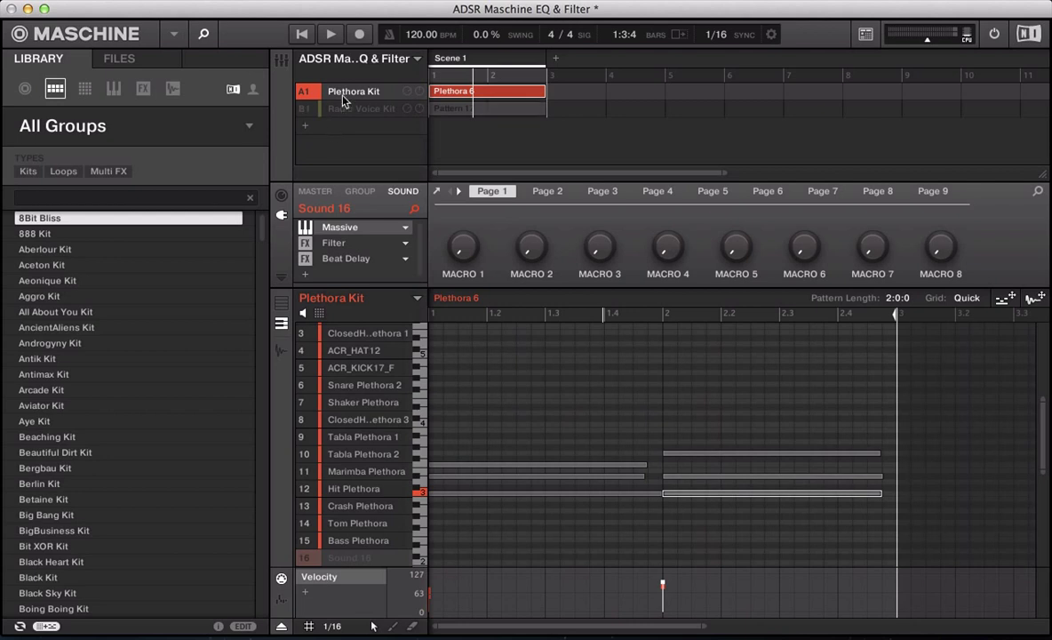
left_click(310, 111)
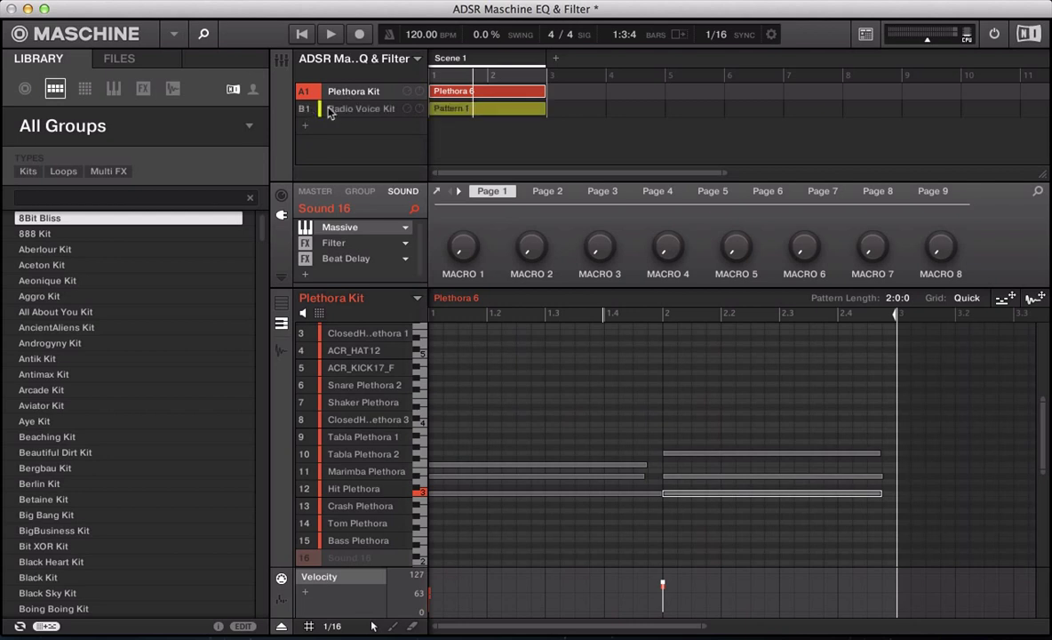
Step: In the Radio Voice Kit group, add a two-bar note for Voice Radio 9 from bar 1 and play it back
left_click(338, 115)
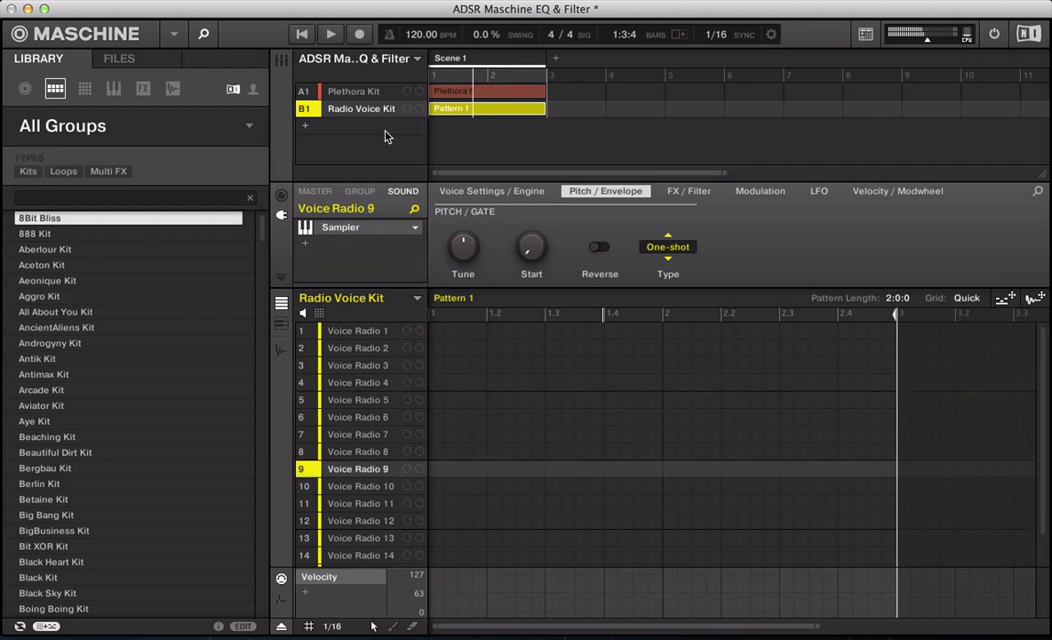
left_click(434, 469)
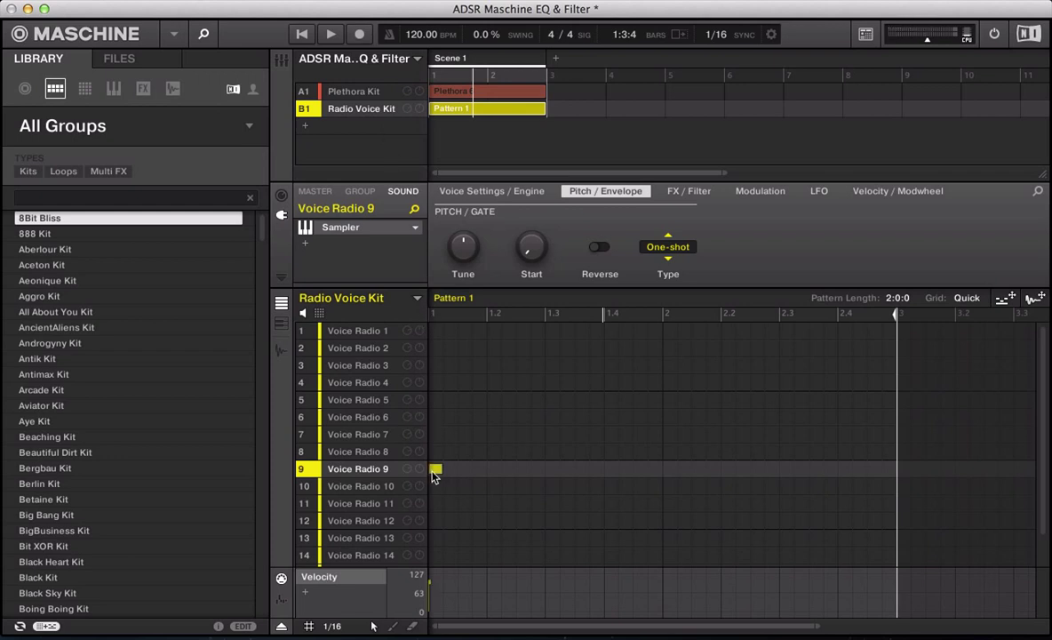
left_click_drag(441, 471, 901, 519)
key("space")
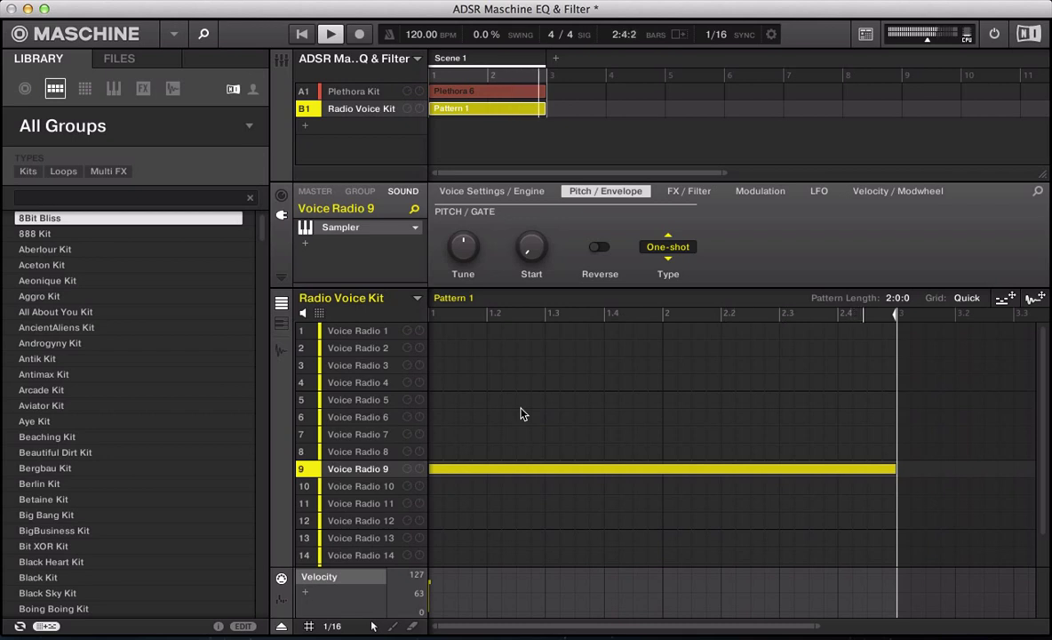
key("space")
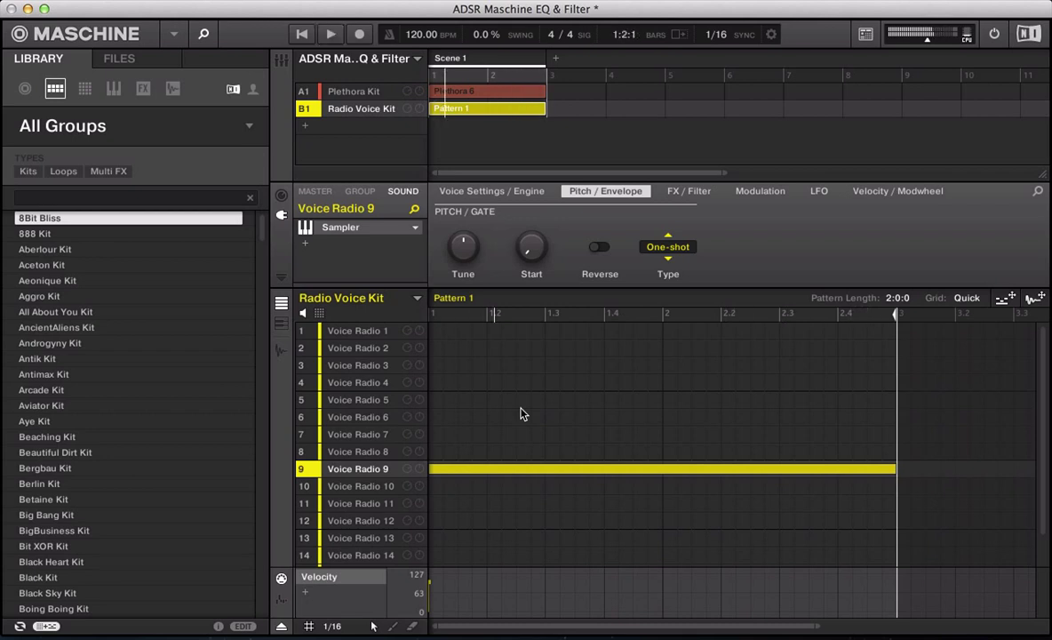
Step: Slice the Voice Radio 9 sample in Detect mode with sensitivity 1.00 and apply the slices to the pattern
left_click(281, 348)
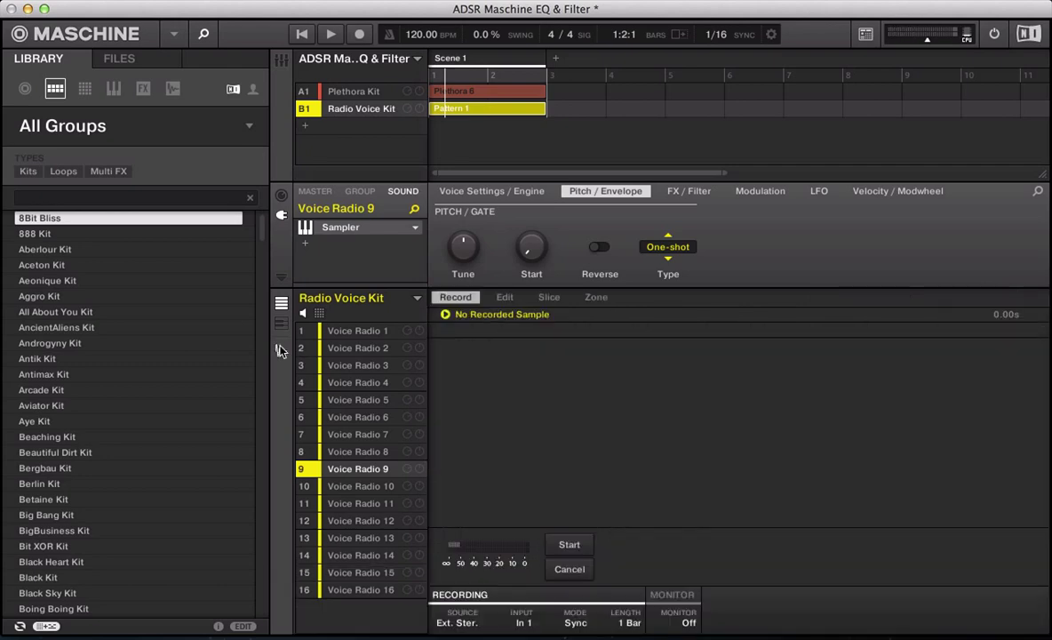
left_click(505, 297)
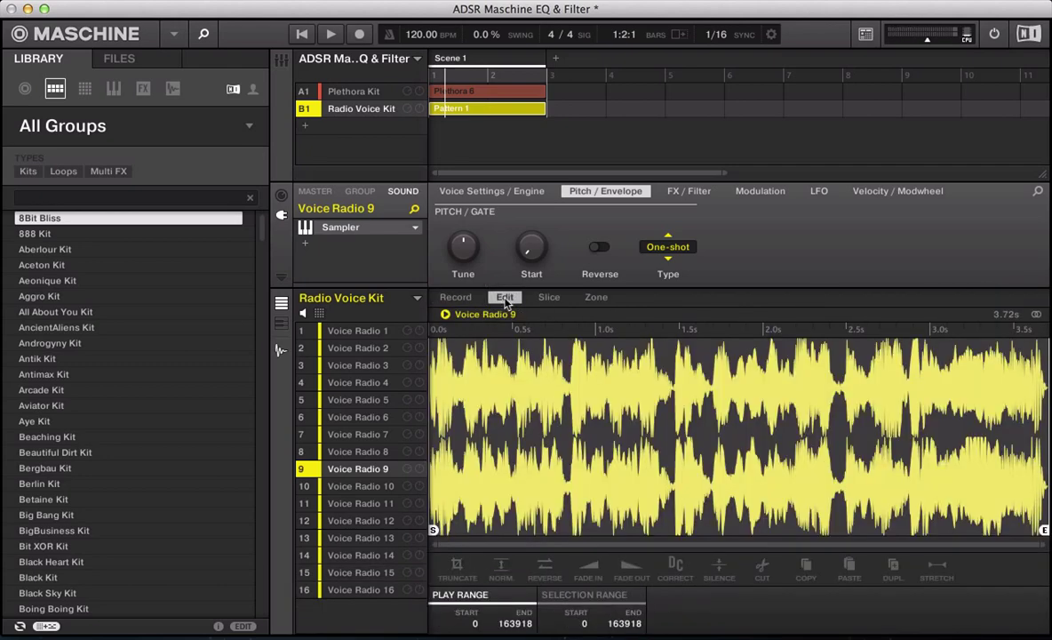
left_click(549, 298)
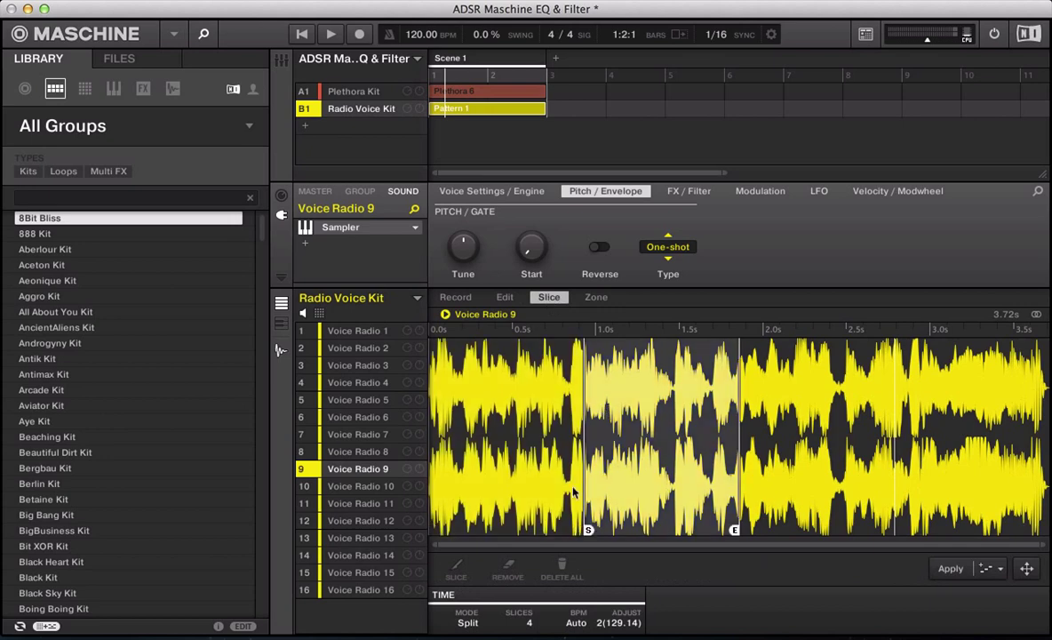
left_click(472, 621)
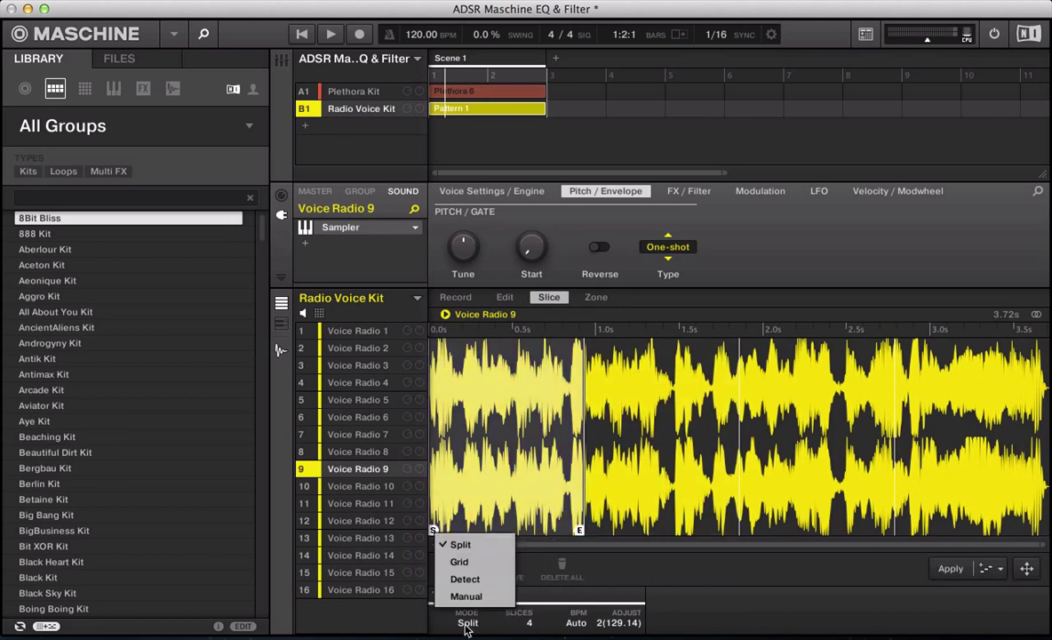
left_click(462, 578)
left_click_drag(524, 623, 524, 577)
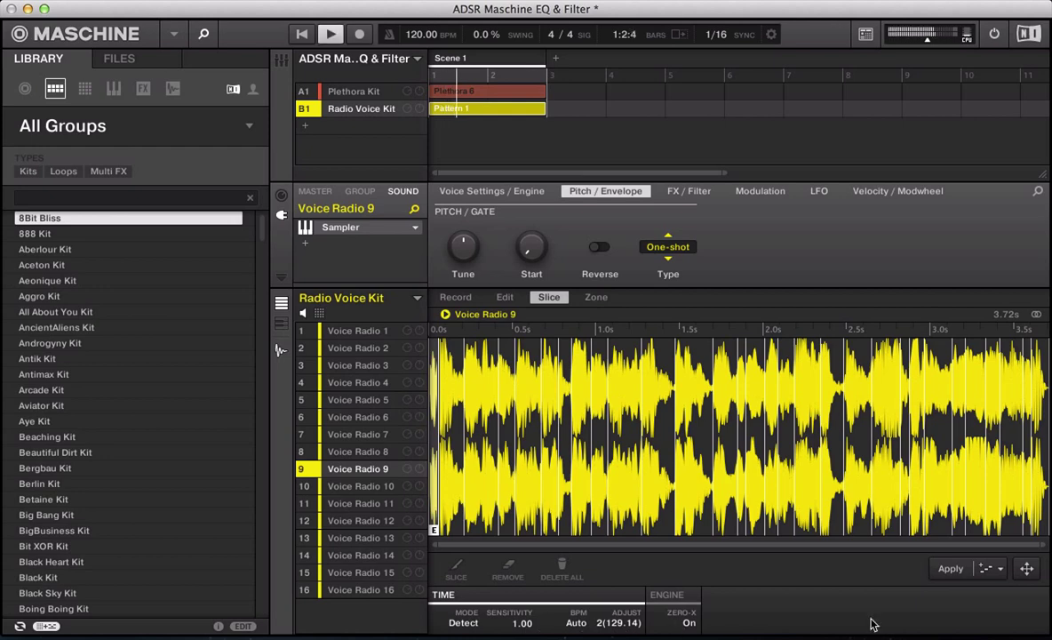
left_click(954, 570)
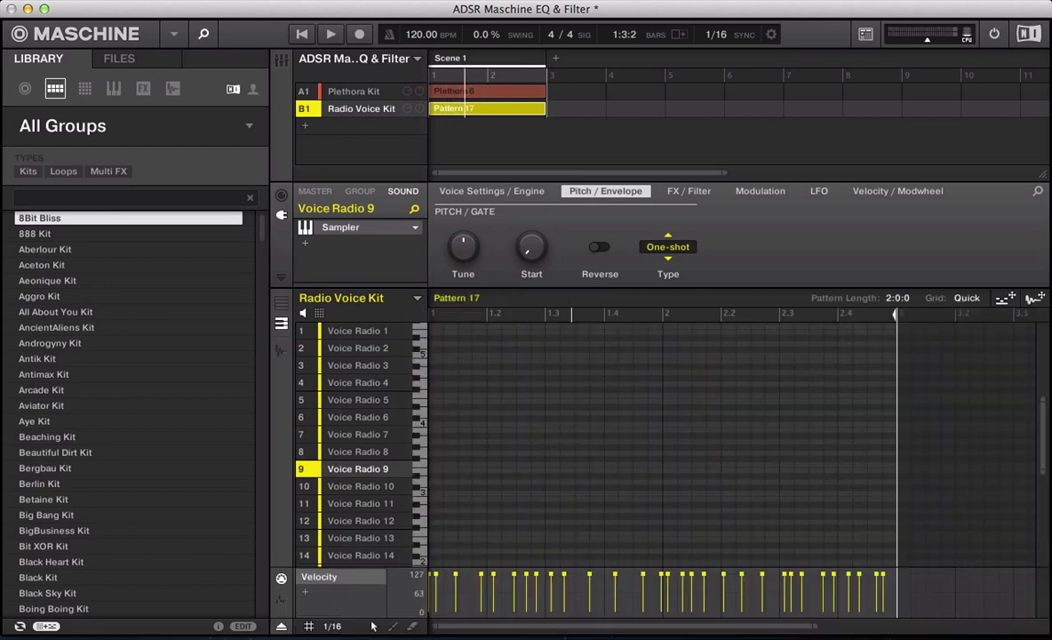
Step: Quantize all slice notes of Voice Radio 9 and delete the overlapping notes near beats 1.2 and 1.3
scroll(675, 426, "down", 2)
key("space")
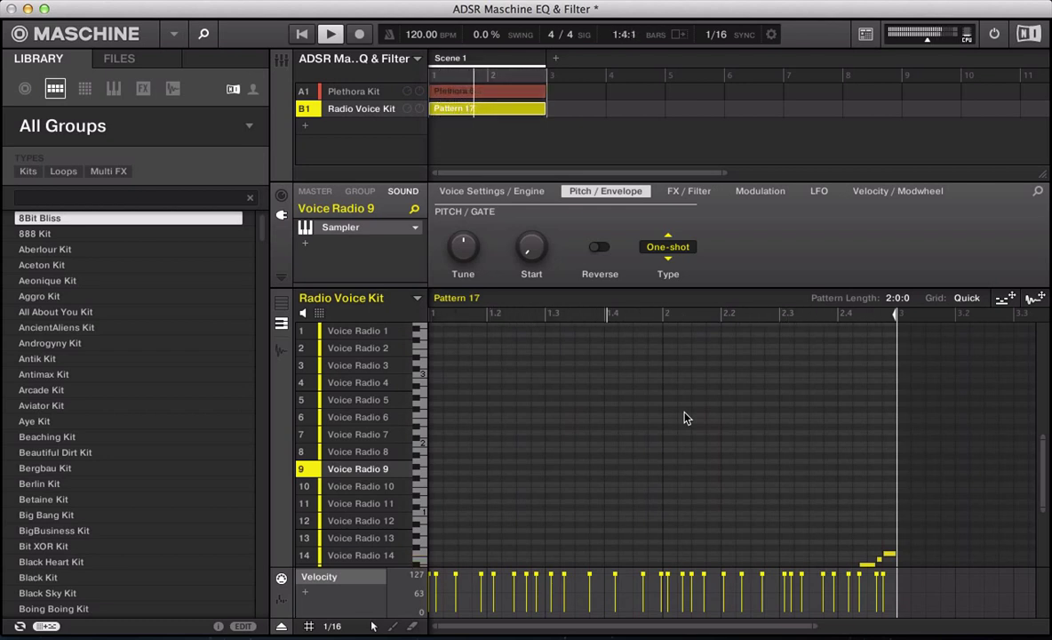
scroll(684, 417, "down", 5)
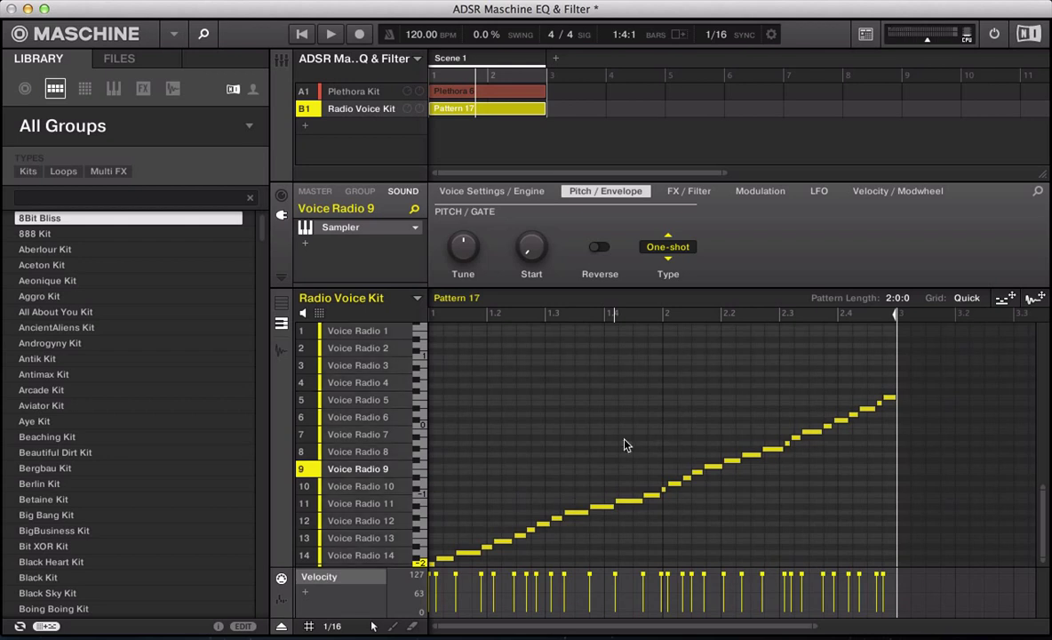
key("super+a")
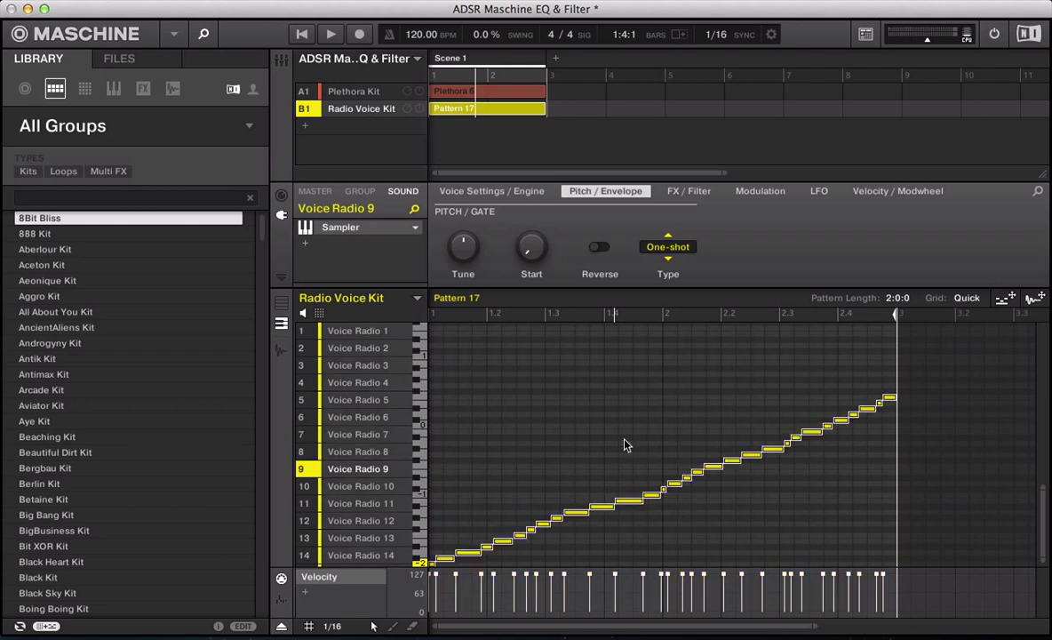
key("super+u")
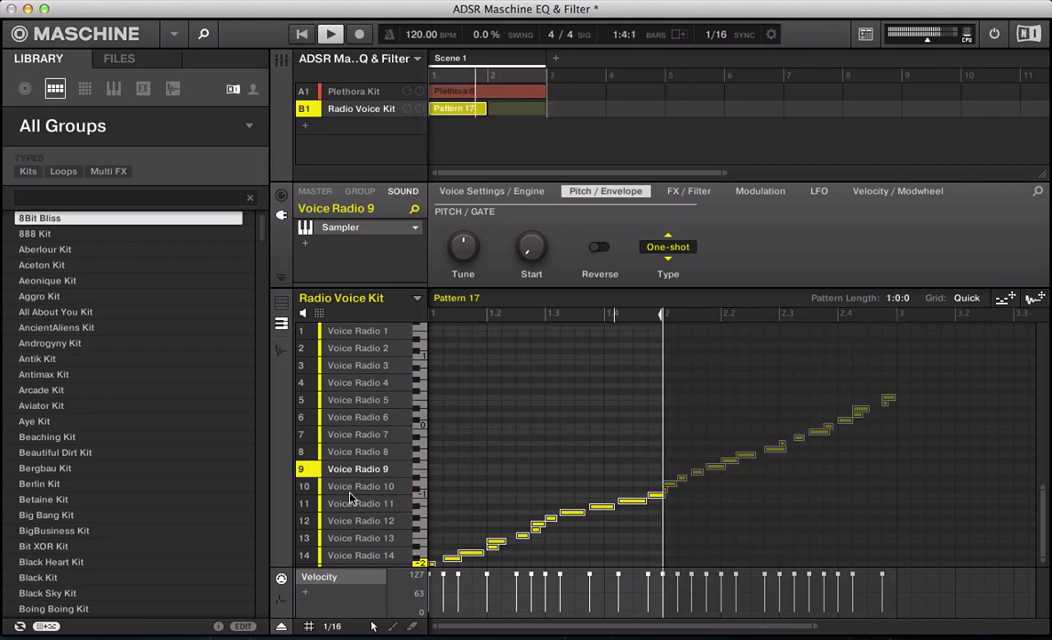
key("space")
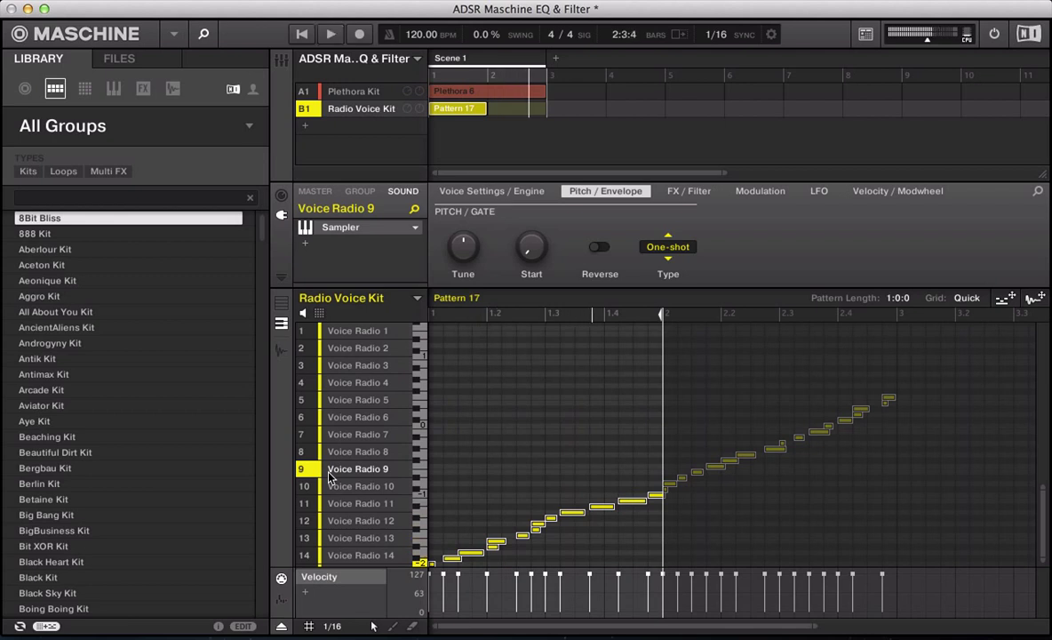
left_click(554, 554)
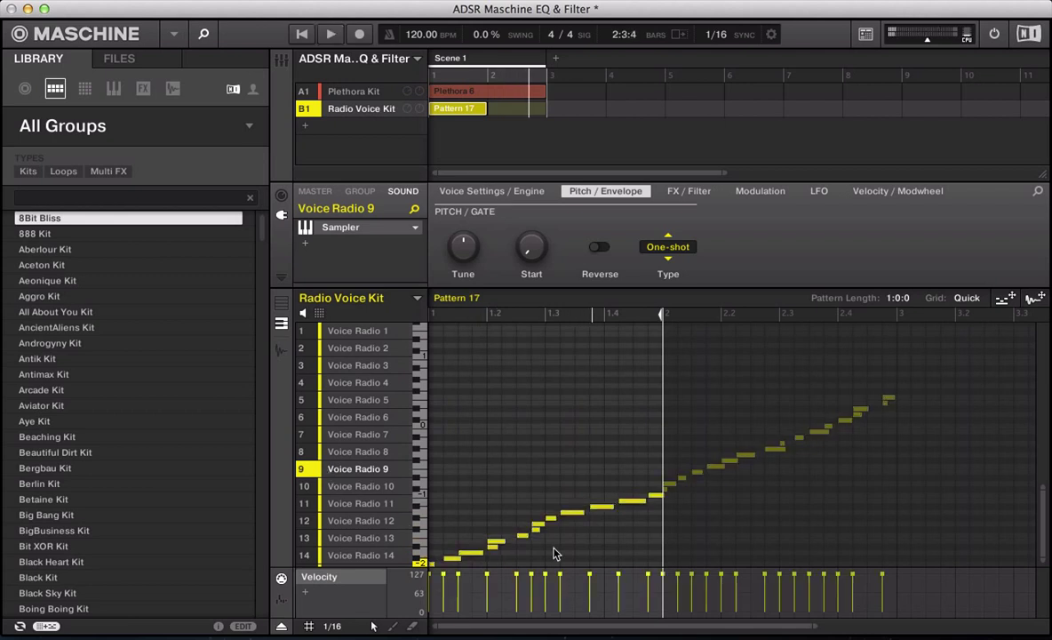
double_click(493, 549)
right_click(331, 454)
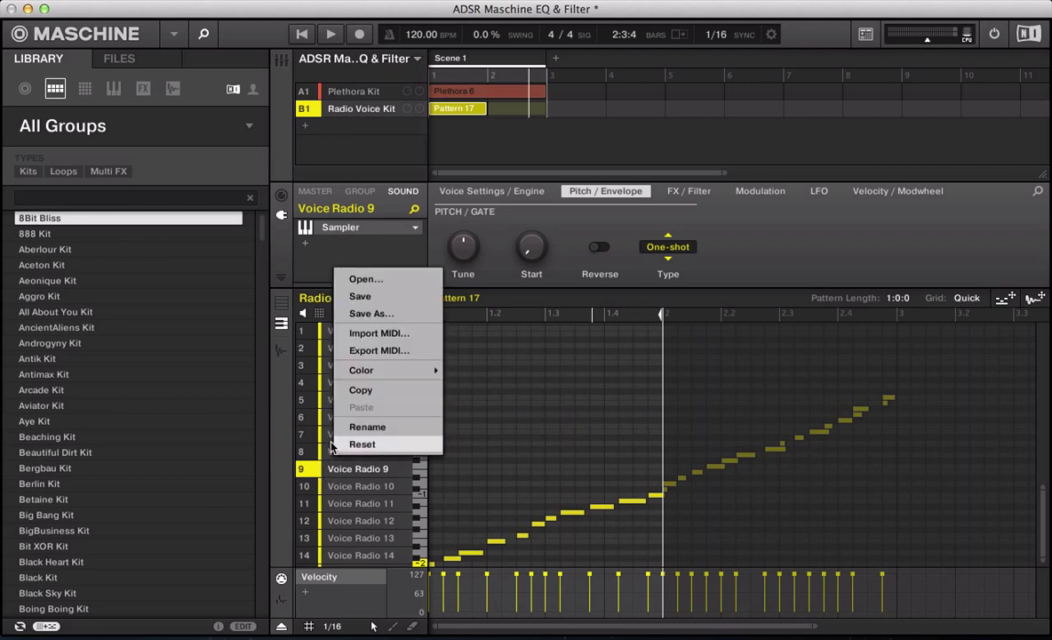
left_click(328, 453)
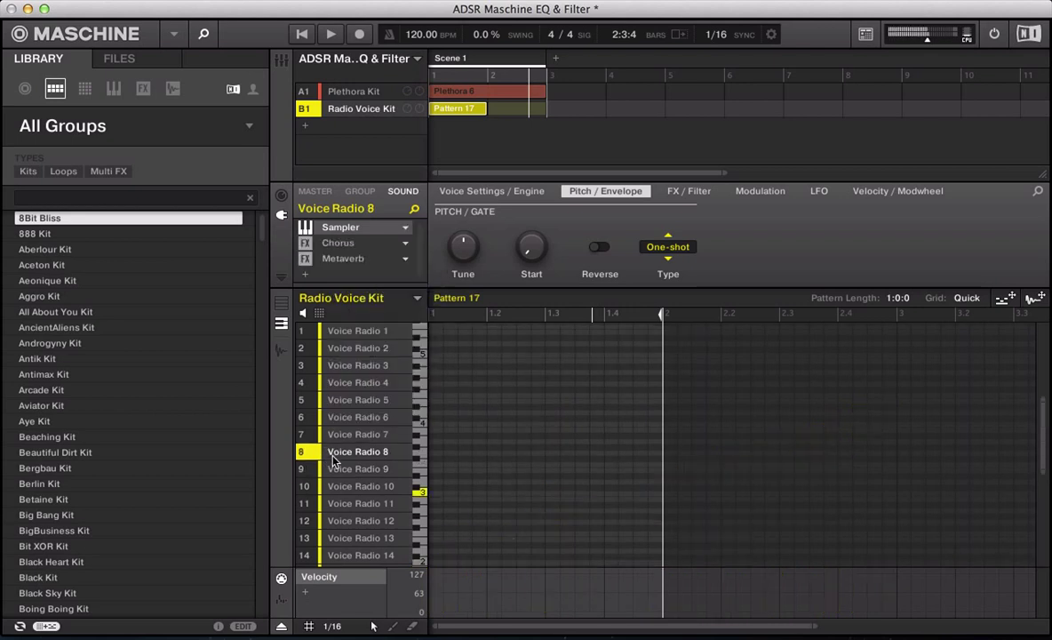
right_click(333, 456)
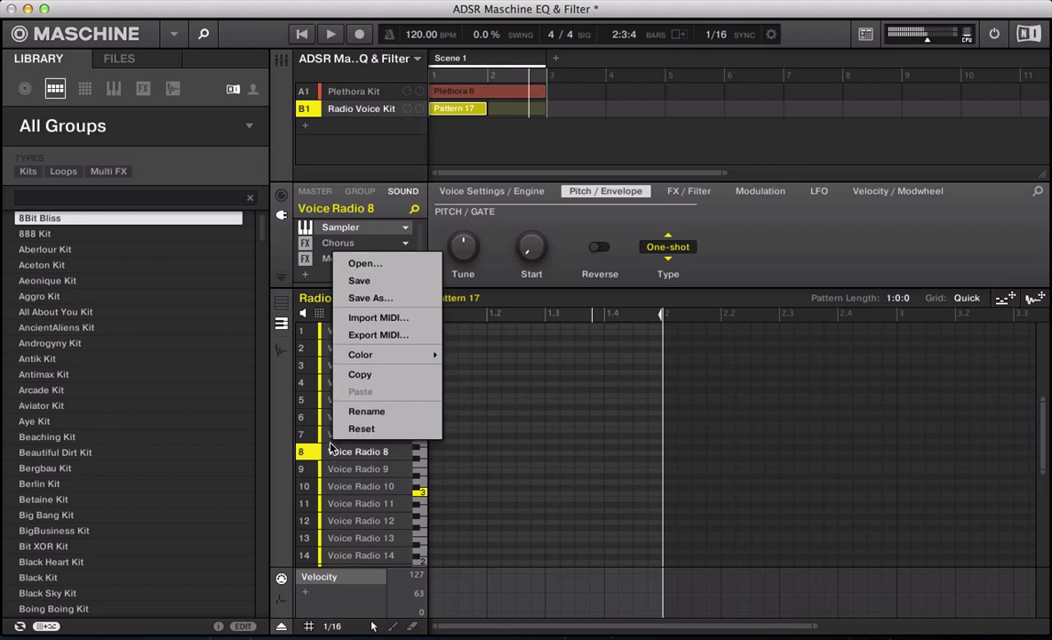
left_click(332, 453)
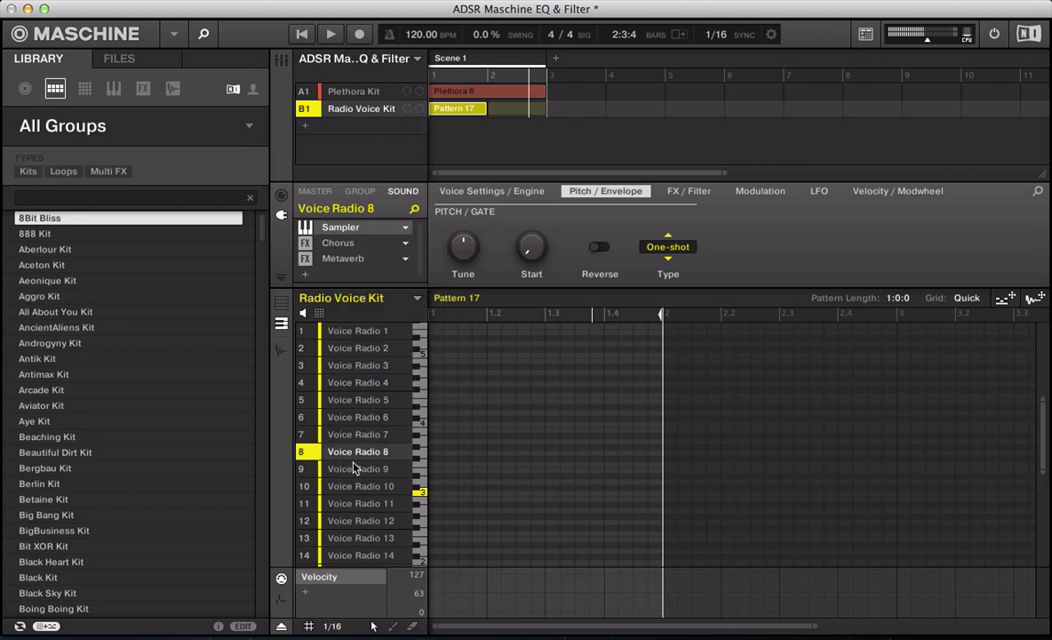
left_click(354, 470)
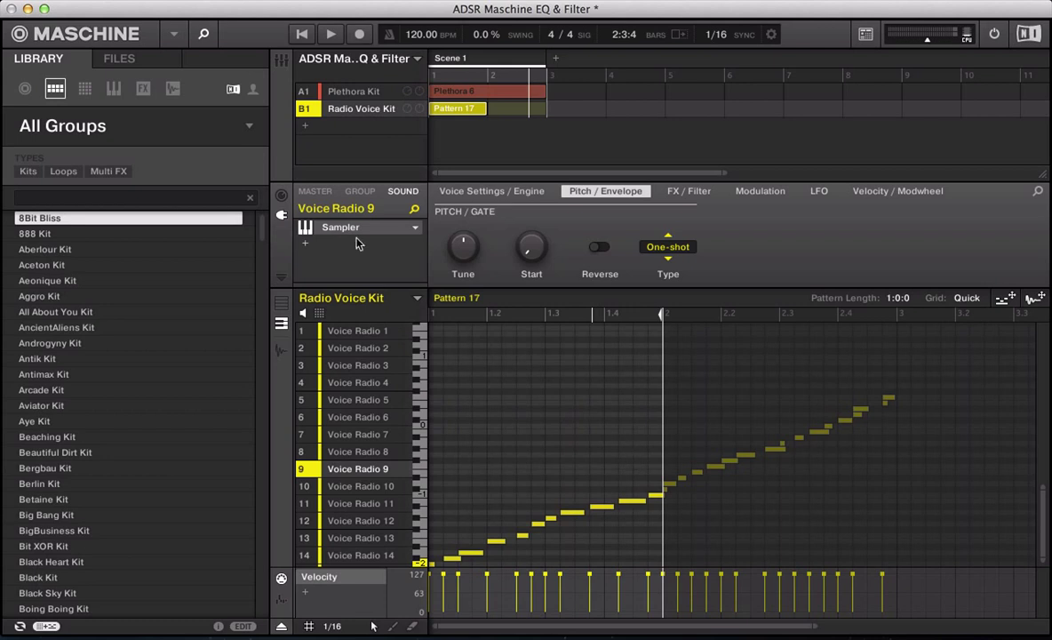
Step: Add a Beat Delay effect followed by a Filter effect to Voice Radio 9
left_click(307, 247)
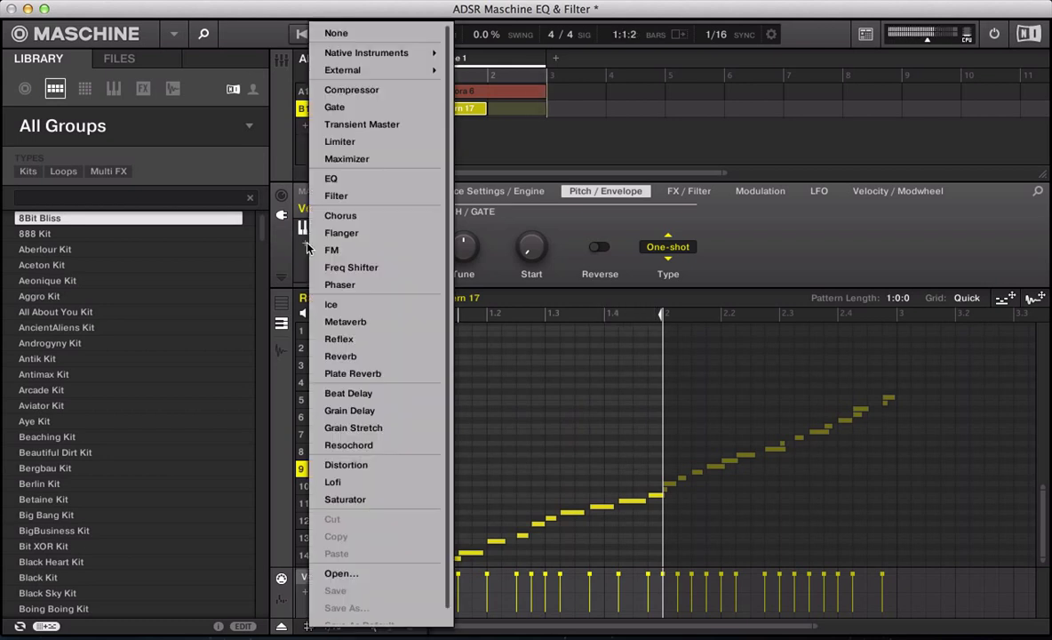
left_click(345, 394)
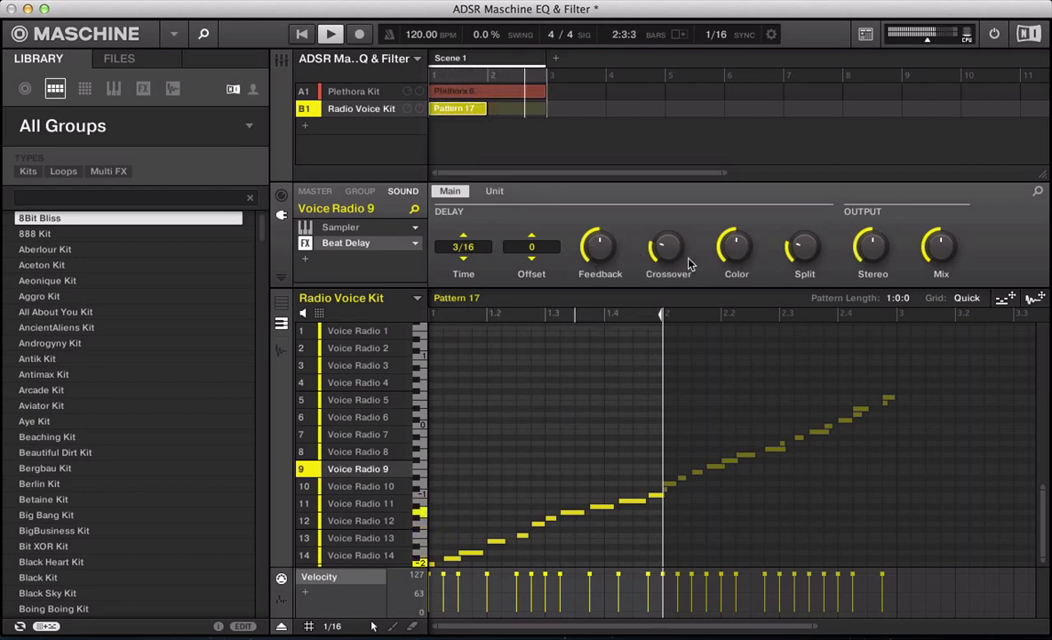
left_click(305, 263)
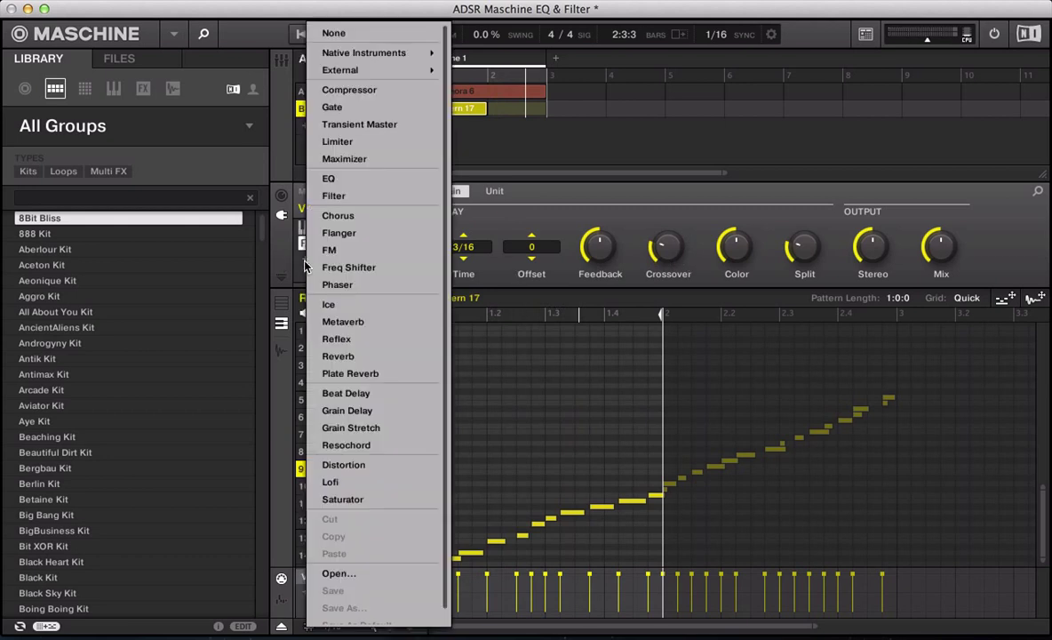
left_click(327, 197)
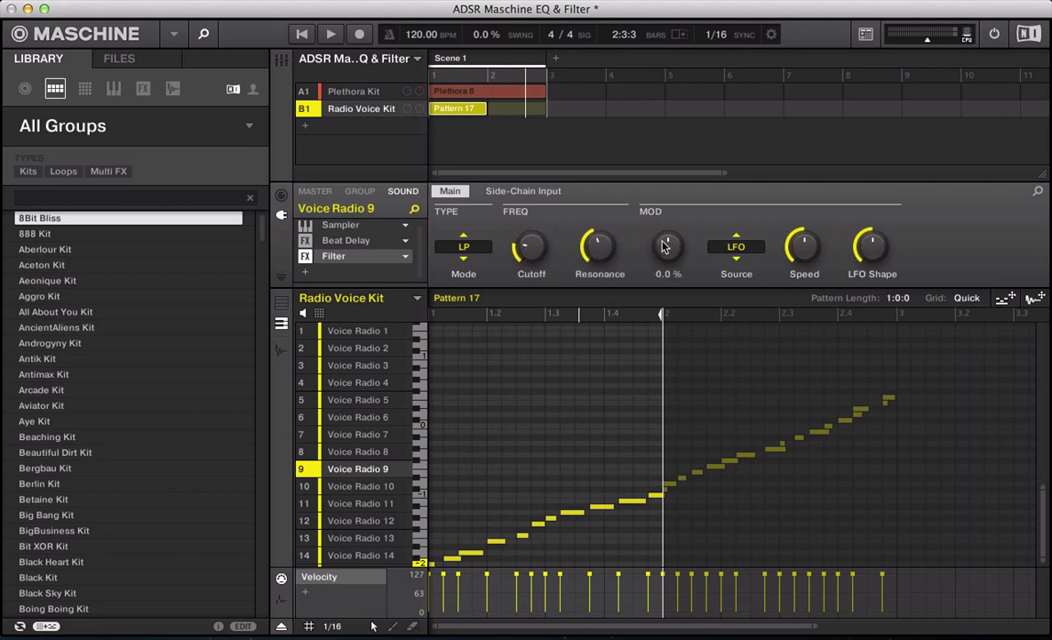
Step: Set the filter's modulation to LFO Sync with Amount at 100%, and adjust its Cutoff and Resonance during playback
left_click(735, 246)
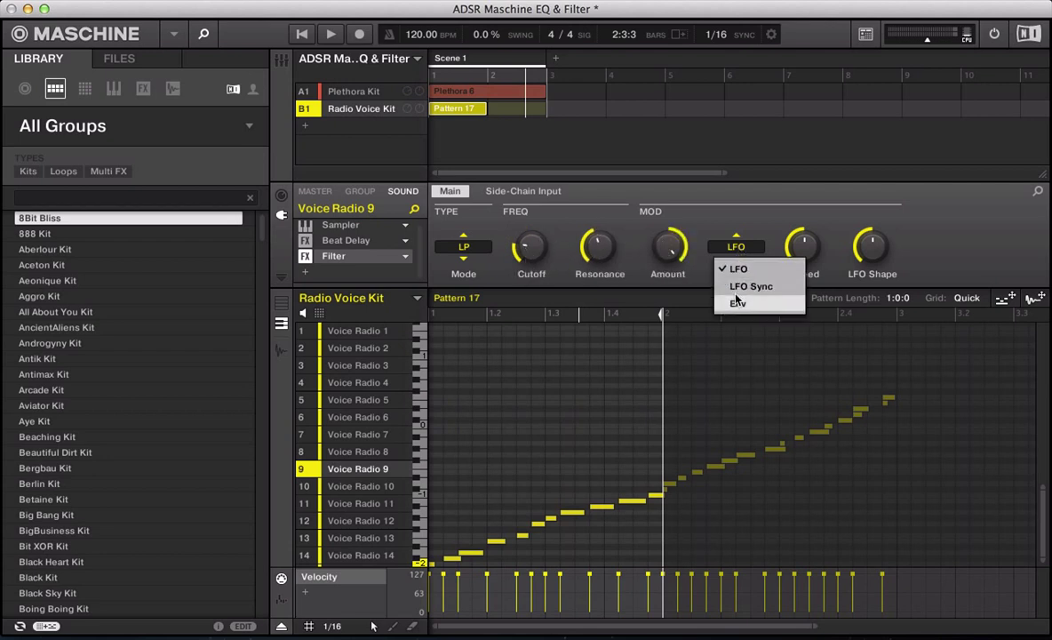
left_click(737, 286)
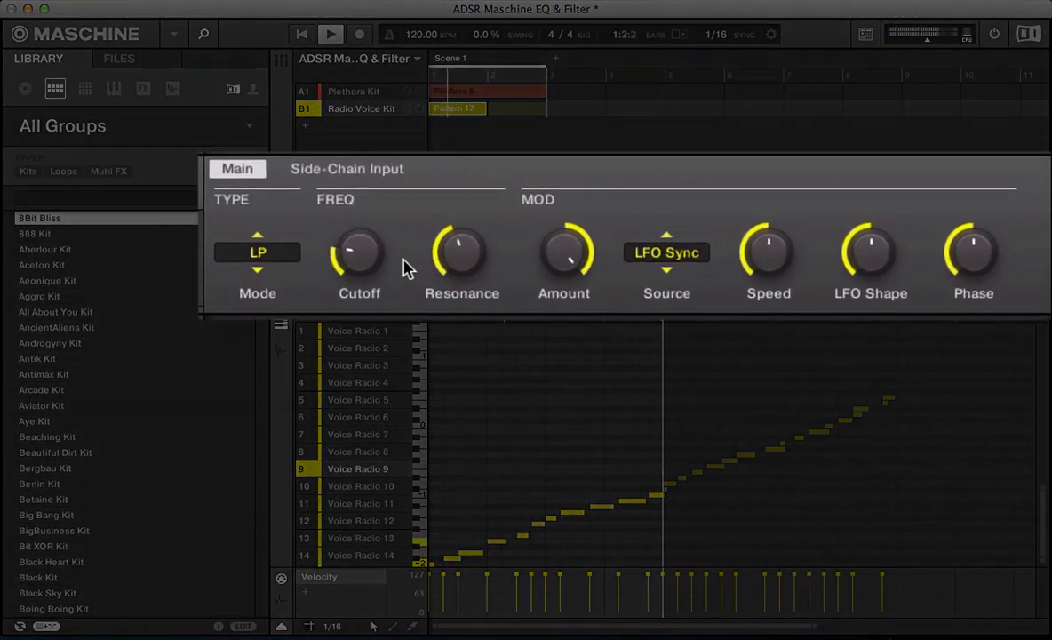
left_click_drag(532, 251, 532, 271)
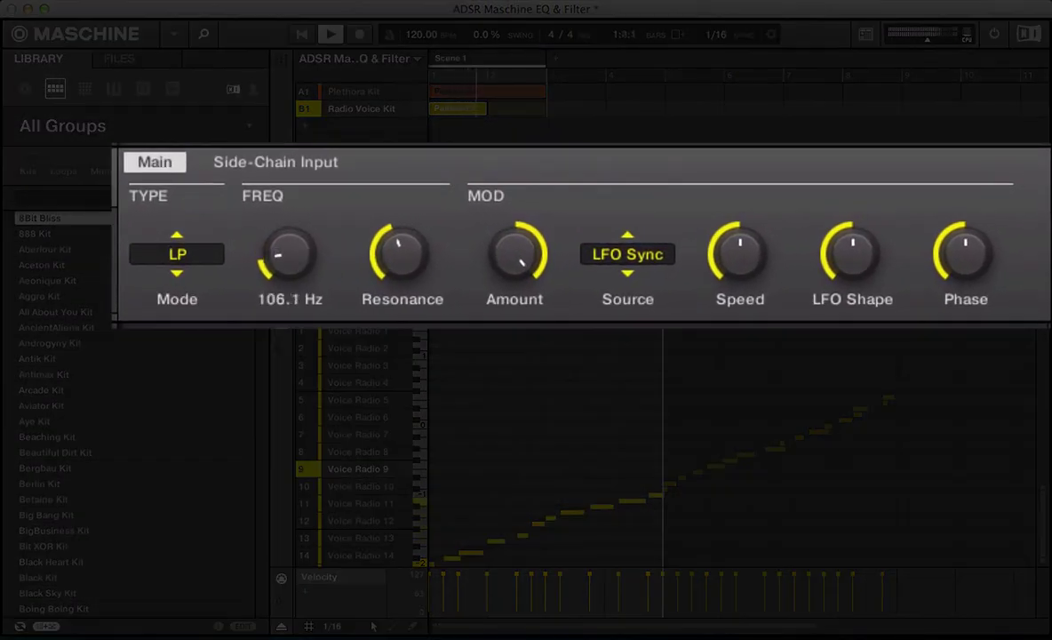
left_click_drag(399, 259, 399, 272)
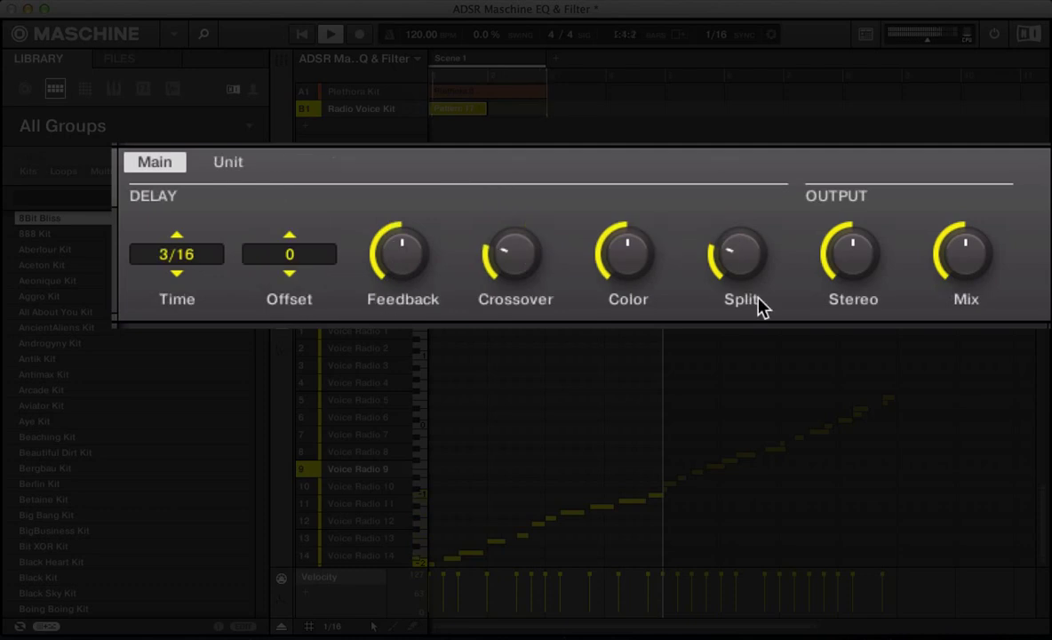
Step: Raise the Beat Delay's Mix, increase the filter's Cutoff, Resonance and Speed during playback, and stop playback
left_click_drag(982, 252, 982, 234)
left_click_drag(403, 263, 405, 258)
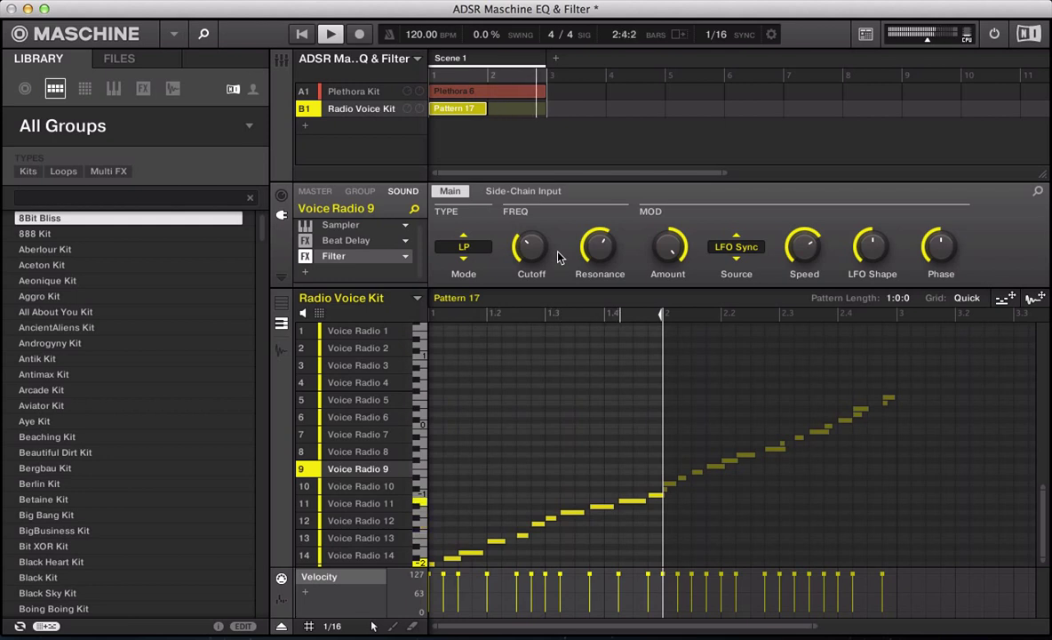
key("space")
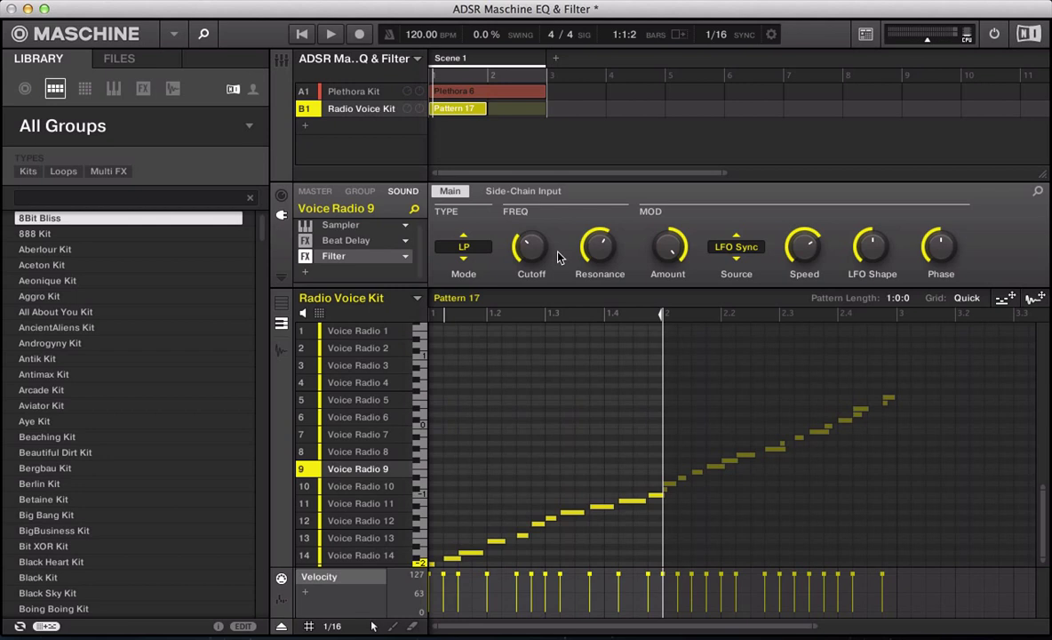
mouse_move(667, 250)
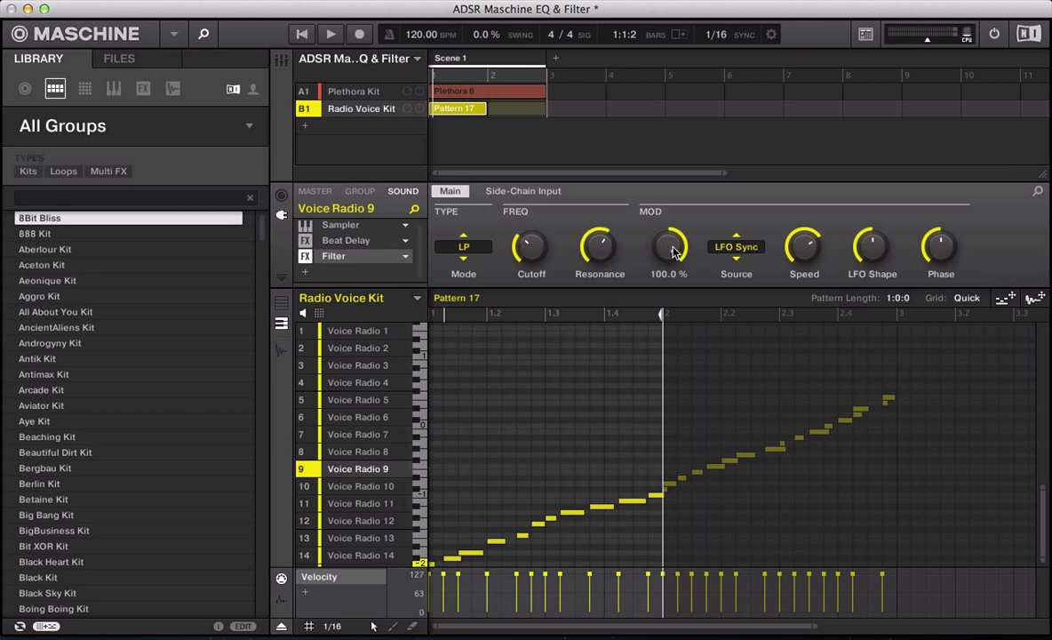